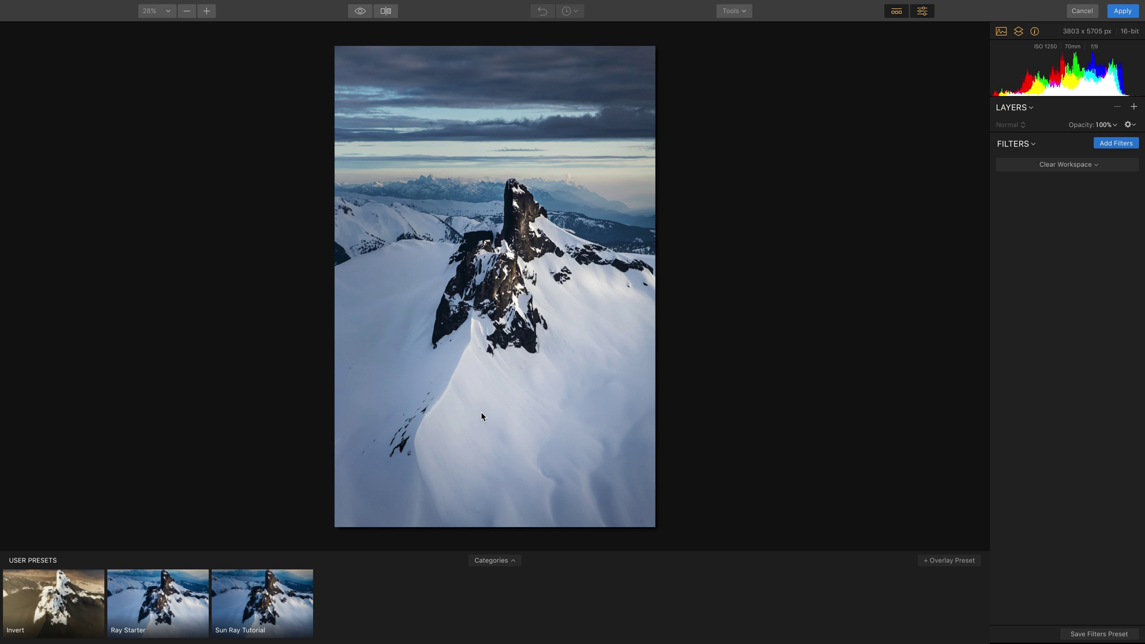
Hide the presets strip and start adding a new image layer from a file
left_click(897, 11)
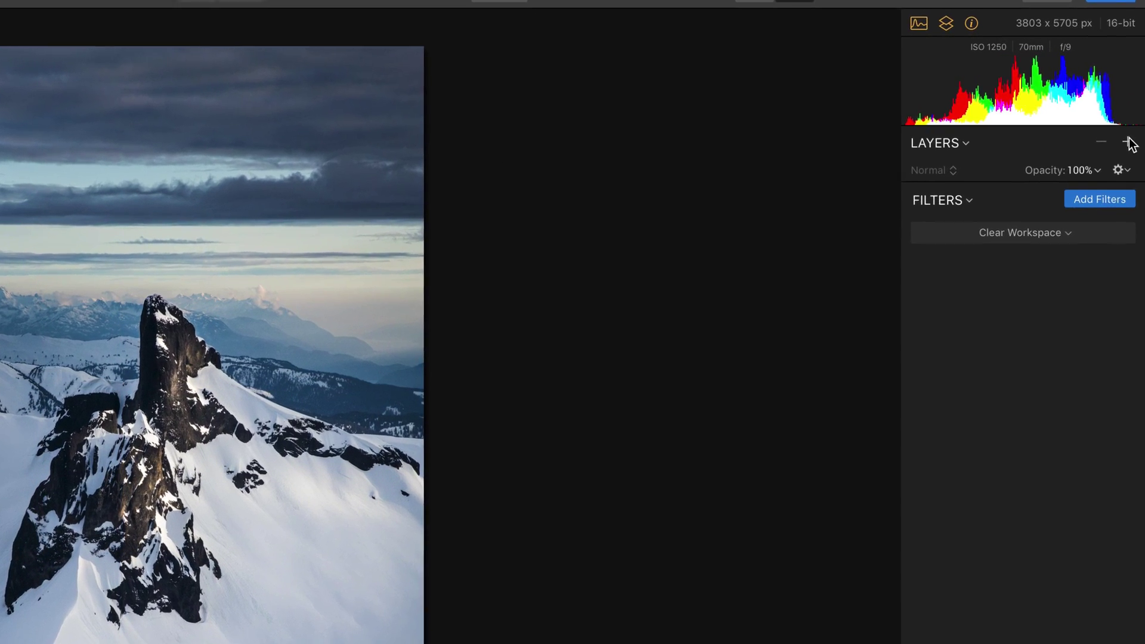
left_click(1130, 143)
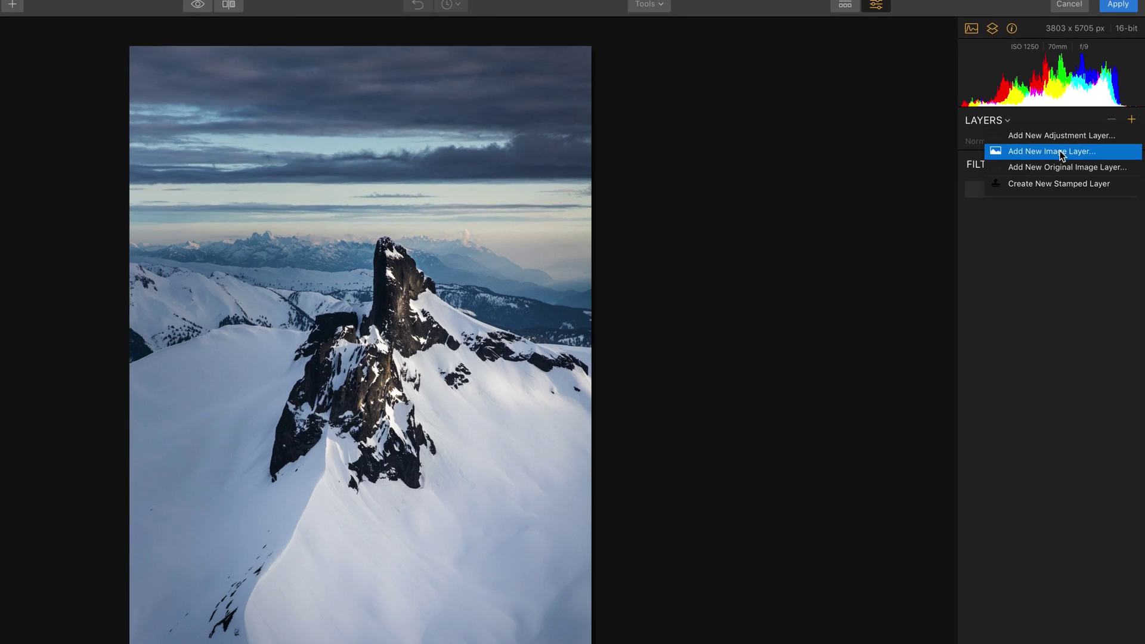
left_click(987, 227)
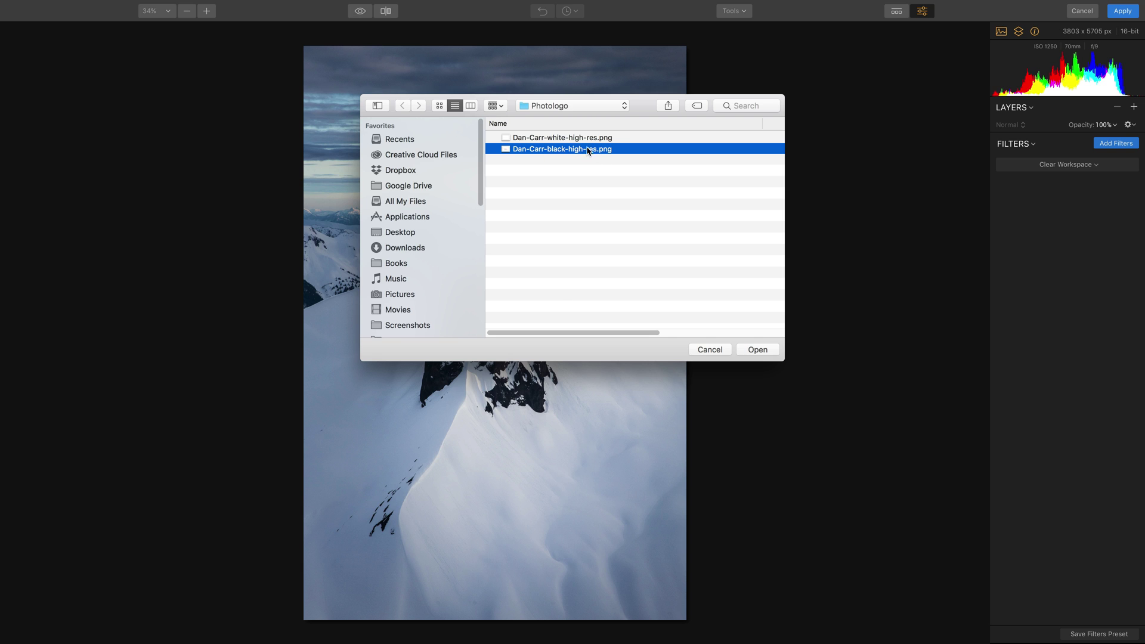
Load the black Dan Carr logo as a layer and set its Image Mapping to Fit
left_click(759, 350)
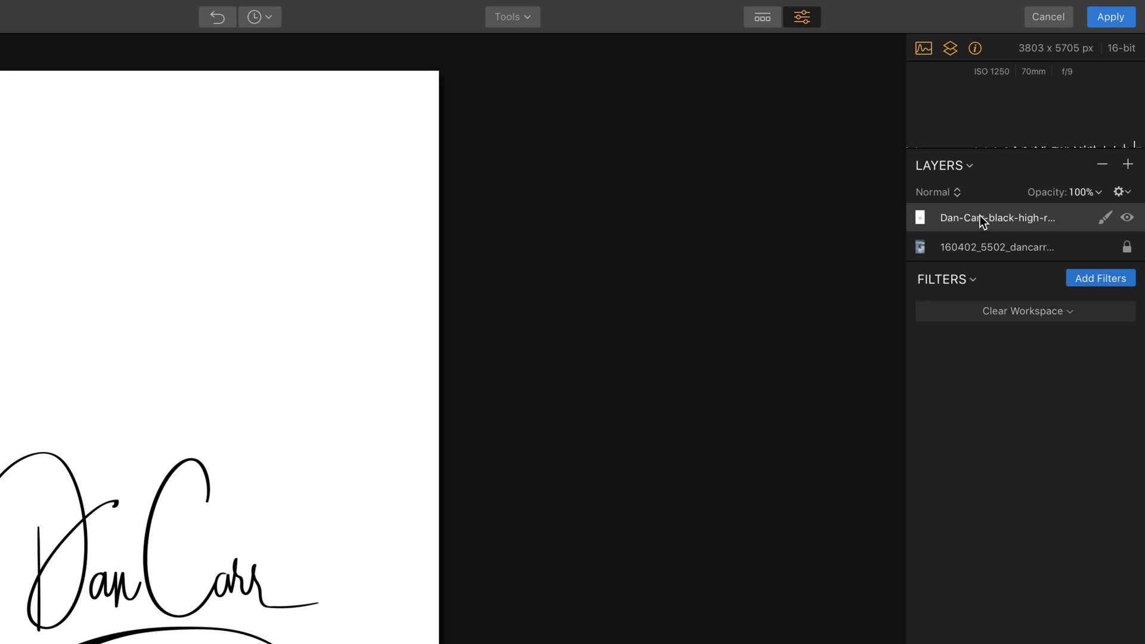
right_click(978, 217)
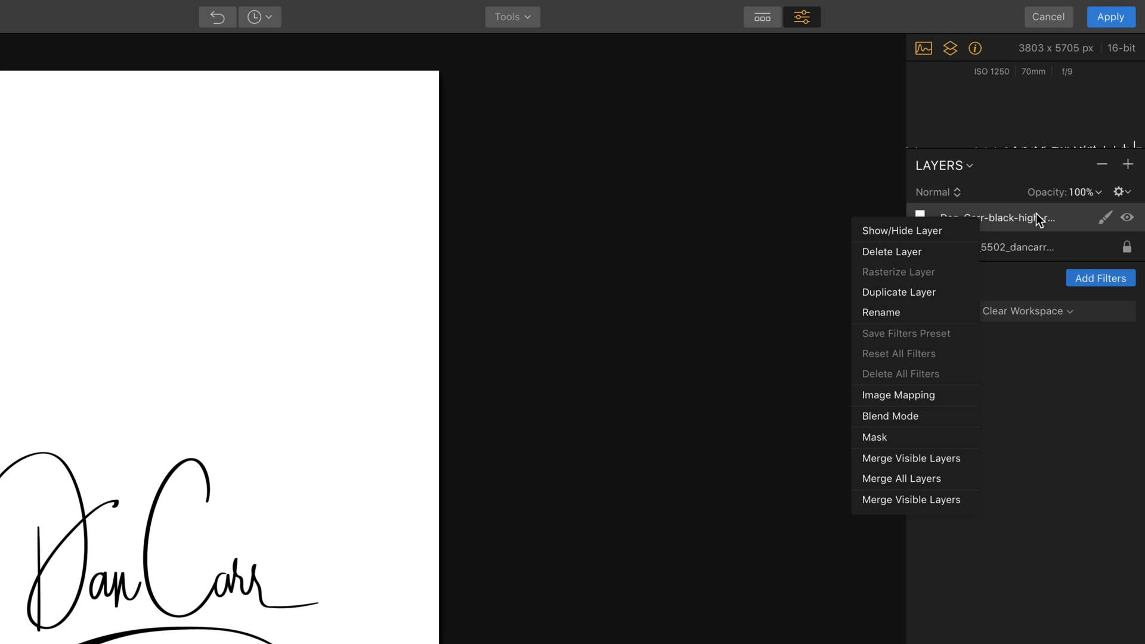
mouse_move(901, 391)
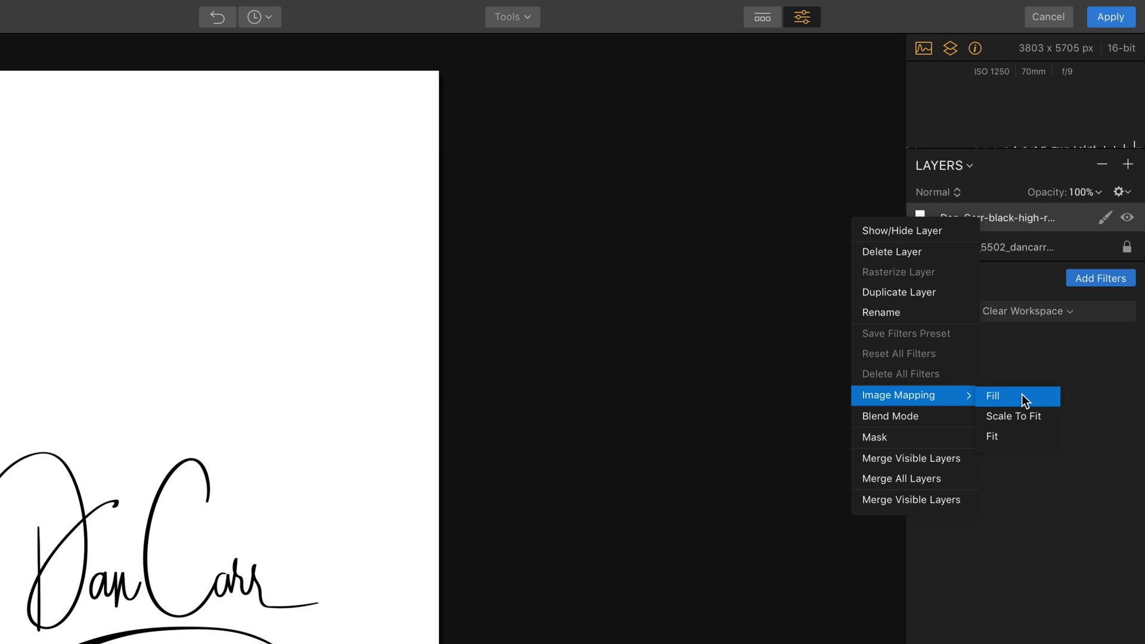
left_click(998, 437)
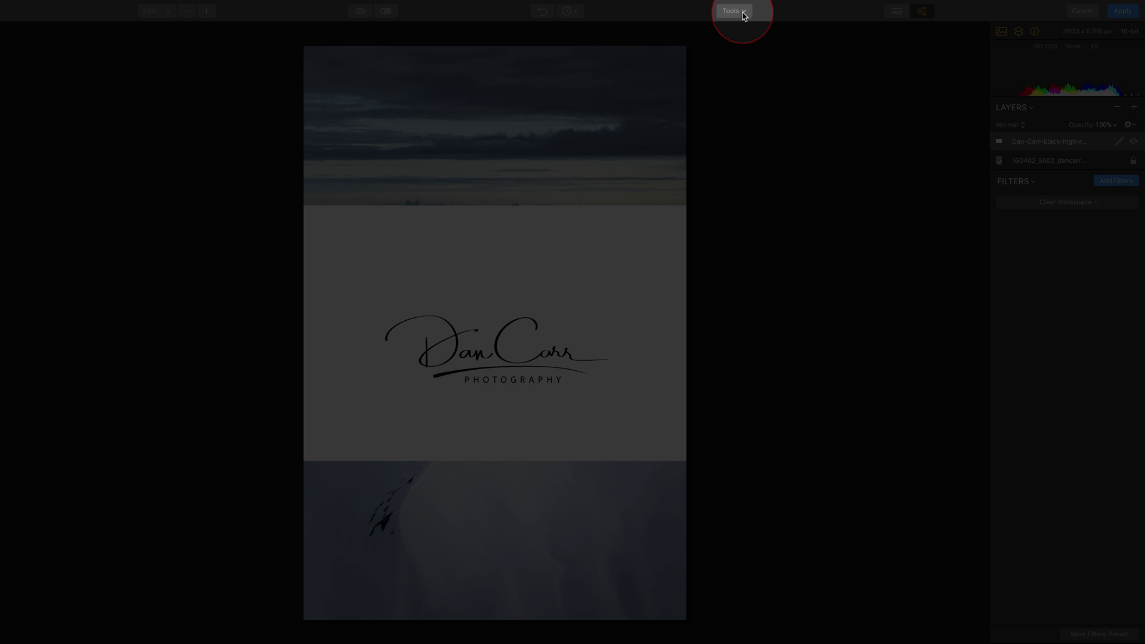
Transform the logo with locked ratio to 1680 × 1120 and place it bottom centre
left_click(742, 13)
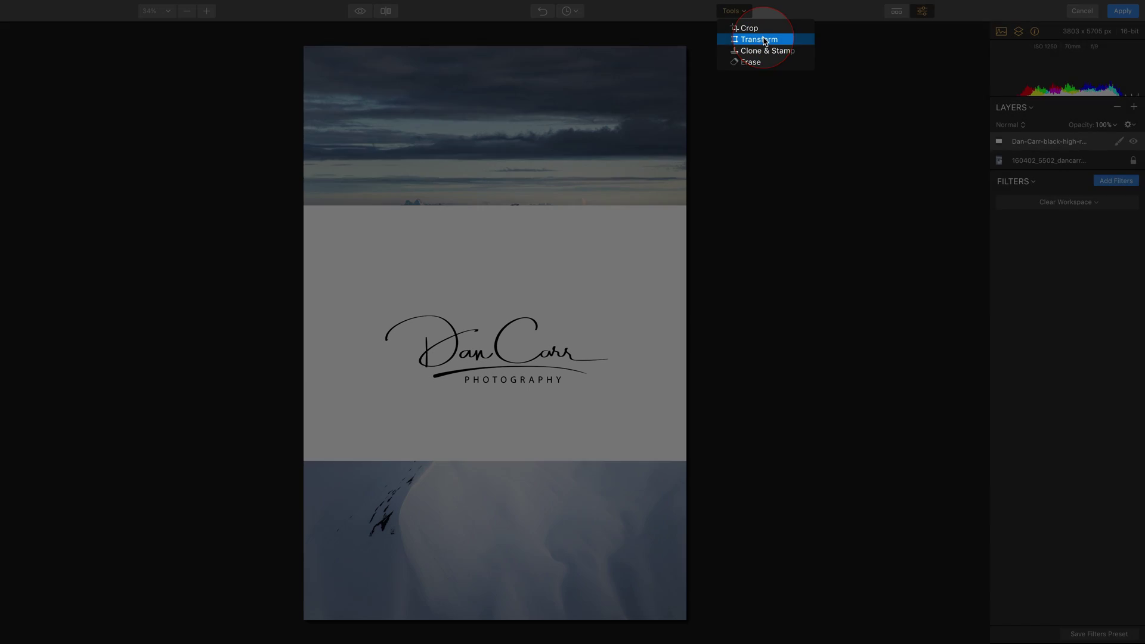
left_click(759, 39)
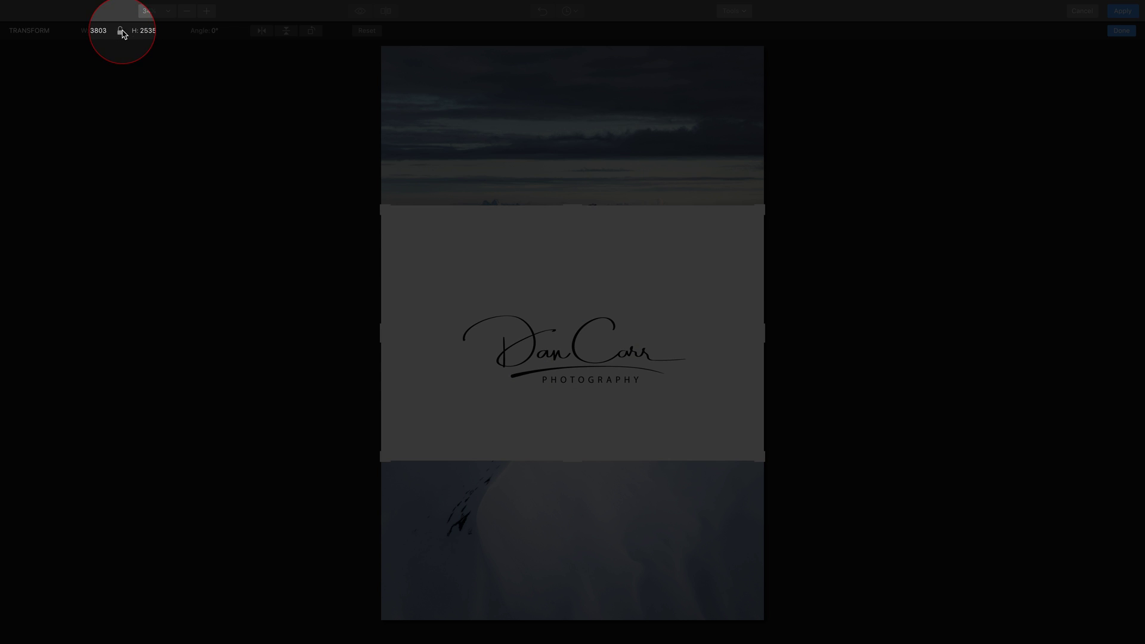
left_click(120, 31)
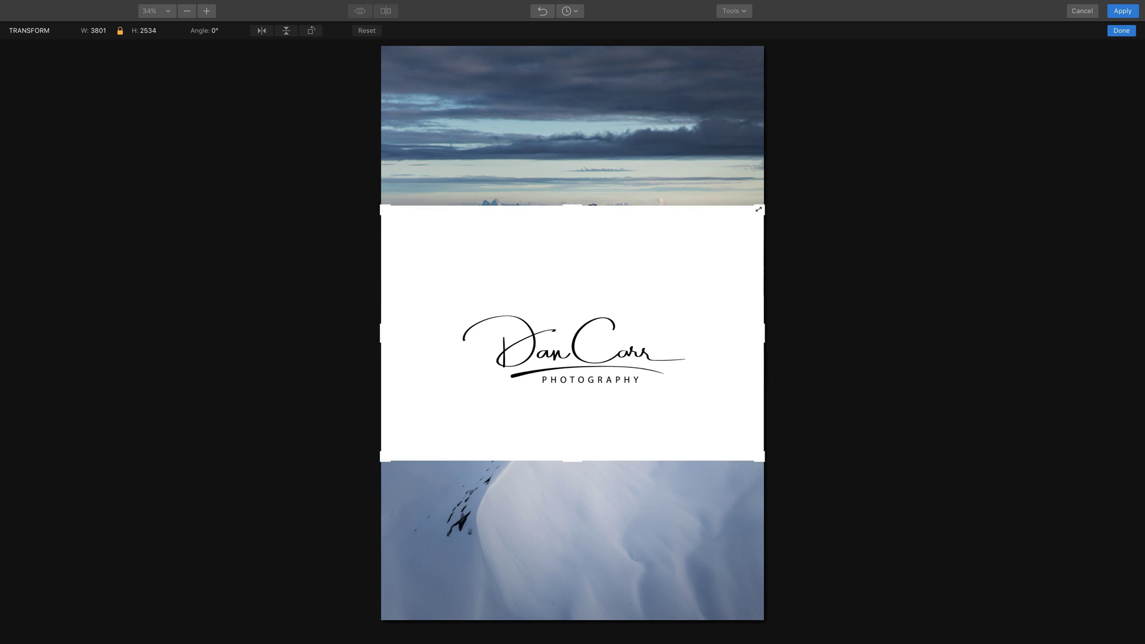
left_click_drag(760, 209, 605, 311)
left_click_drag(567, 350, 647, 538)
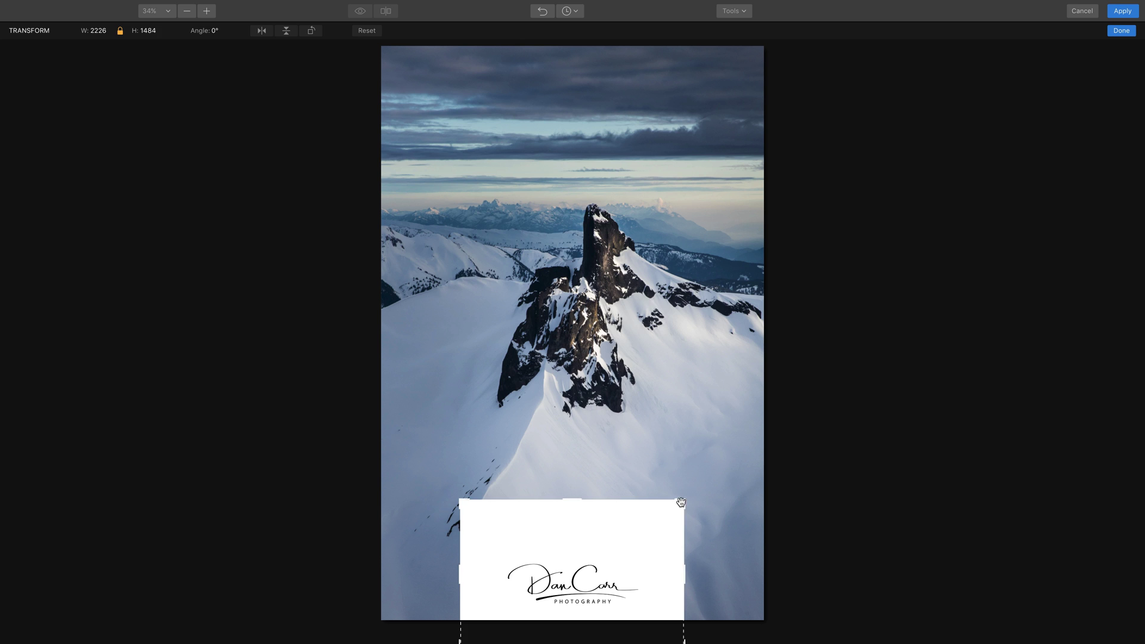
left_click_drag(682, 503, 601, 570)
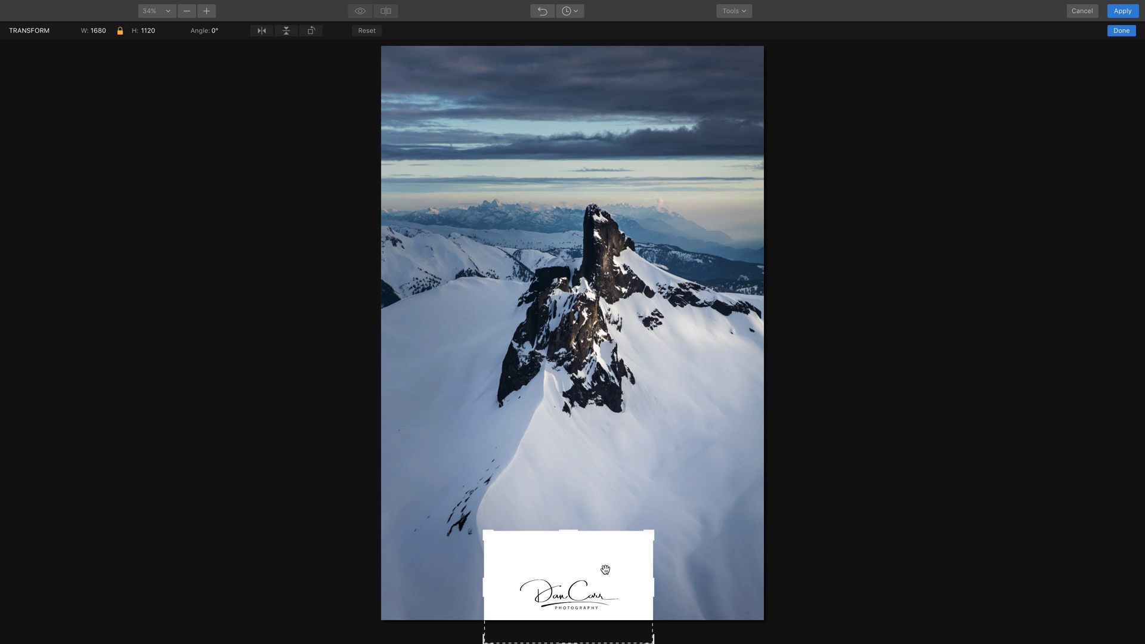
left_click(1120, 31)
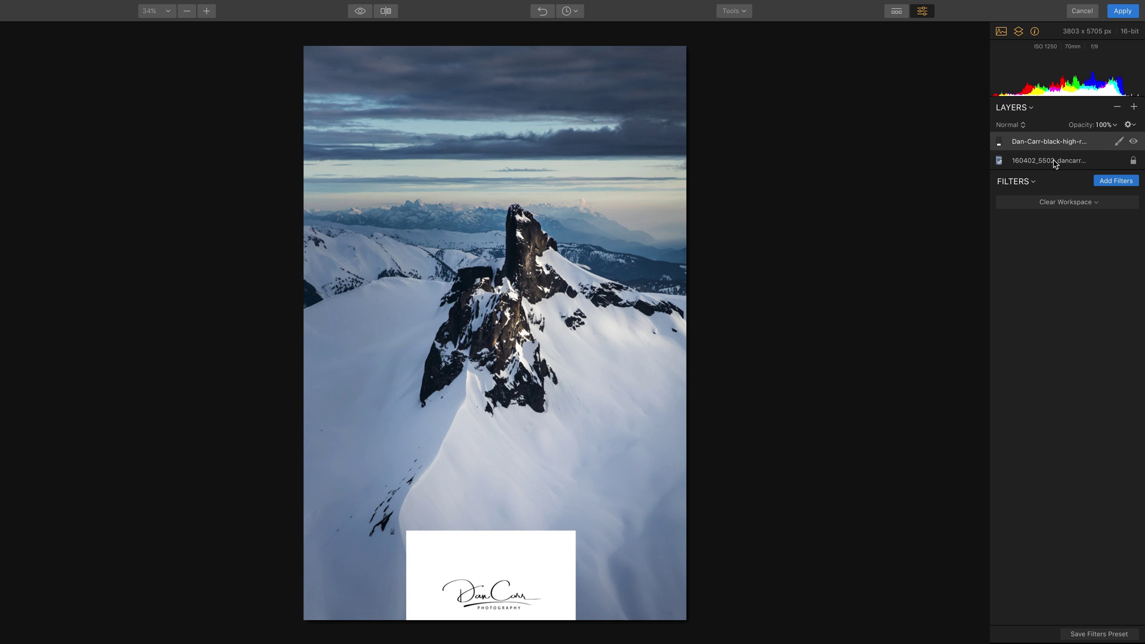
Check the photo without the logo, then set the logo layer's blend mode to Darken
left_click(1057, 162)
left_click(1052, 143)
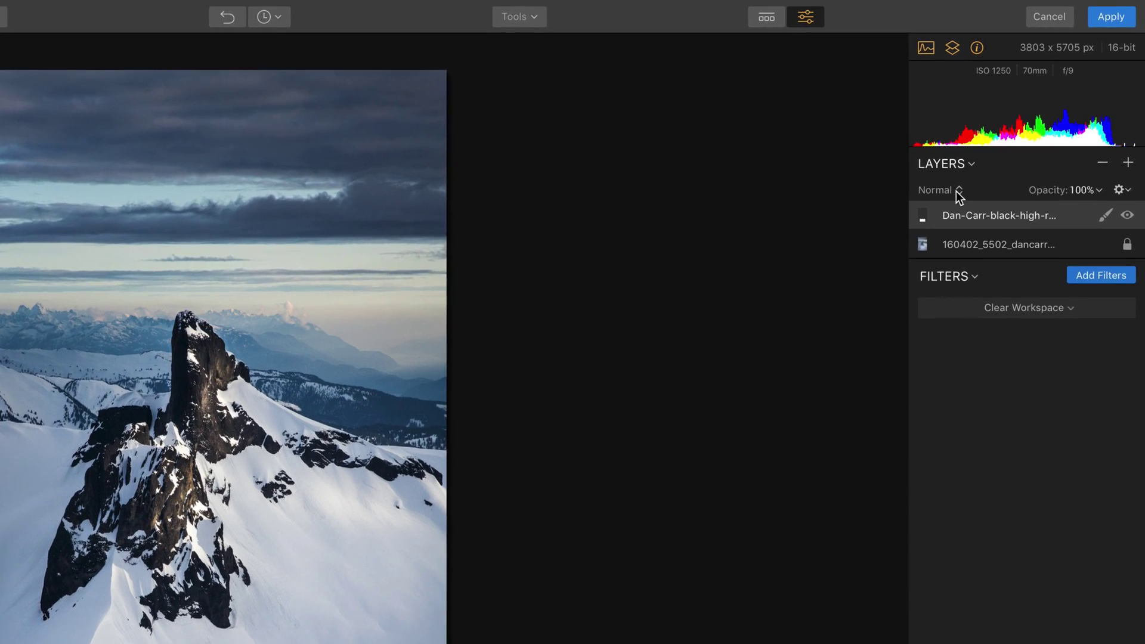
left_click(983, 150)
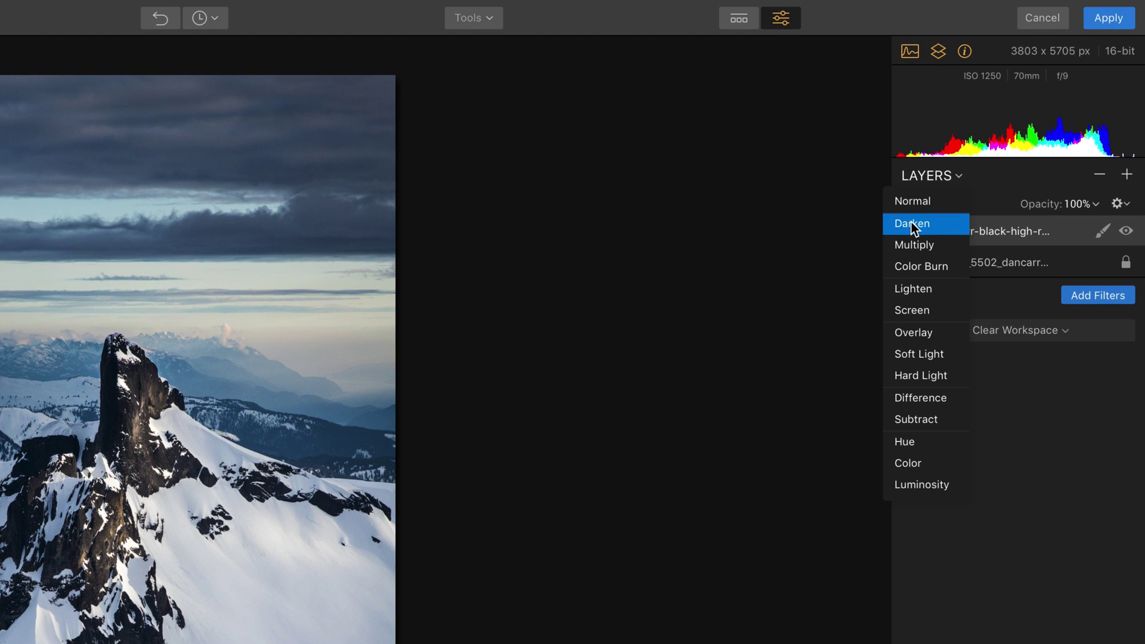
left_click(919, 224)
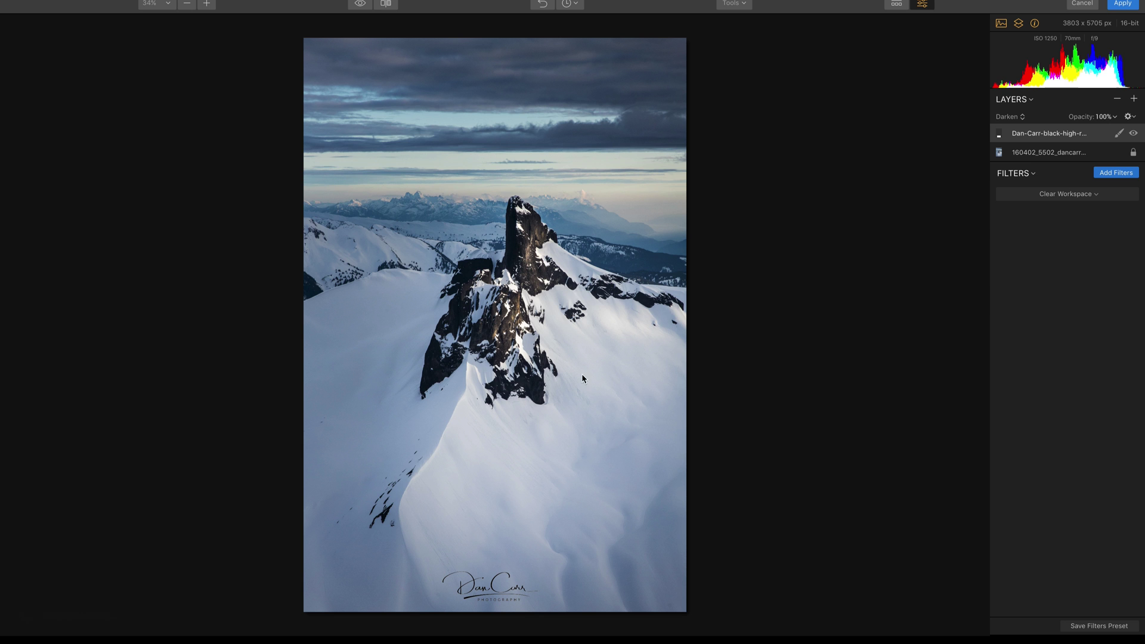
Zoom to 100% and pan down to inspect the signature watermark
left_click(159, 3)
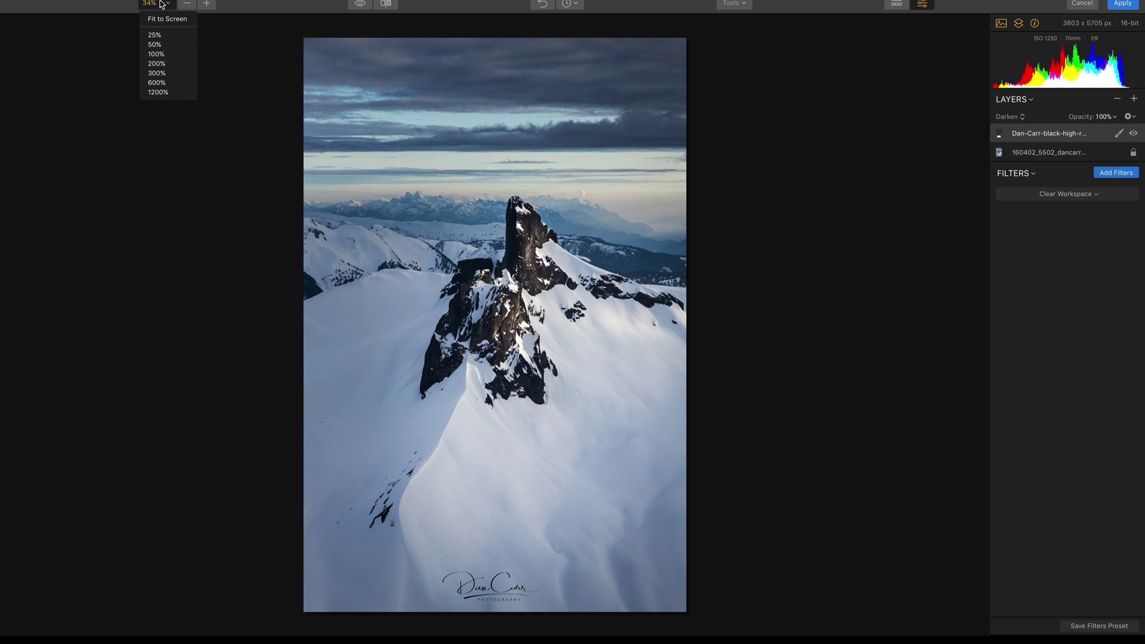
left_click(156, 54)
left_click_drag(621, 510, 623, 305)
left_click_drag(617, 478, 639, 235)
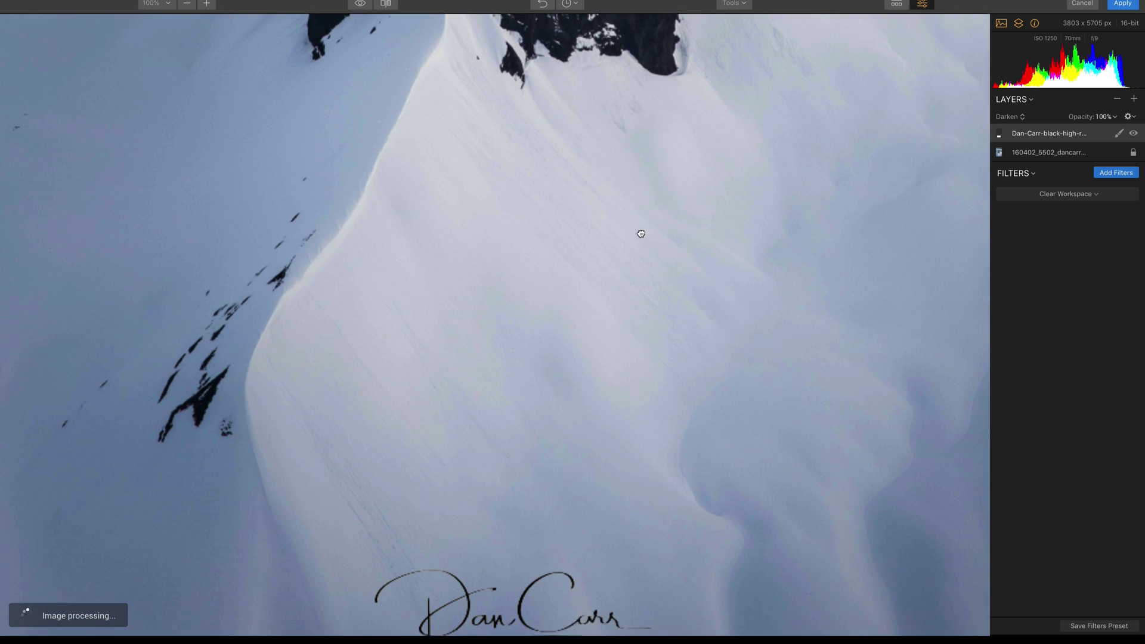
left_click_drag(636, 432, 636, 390)
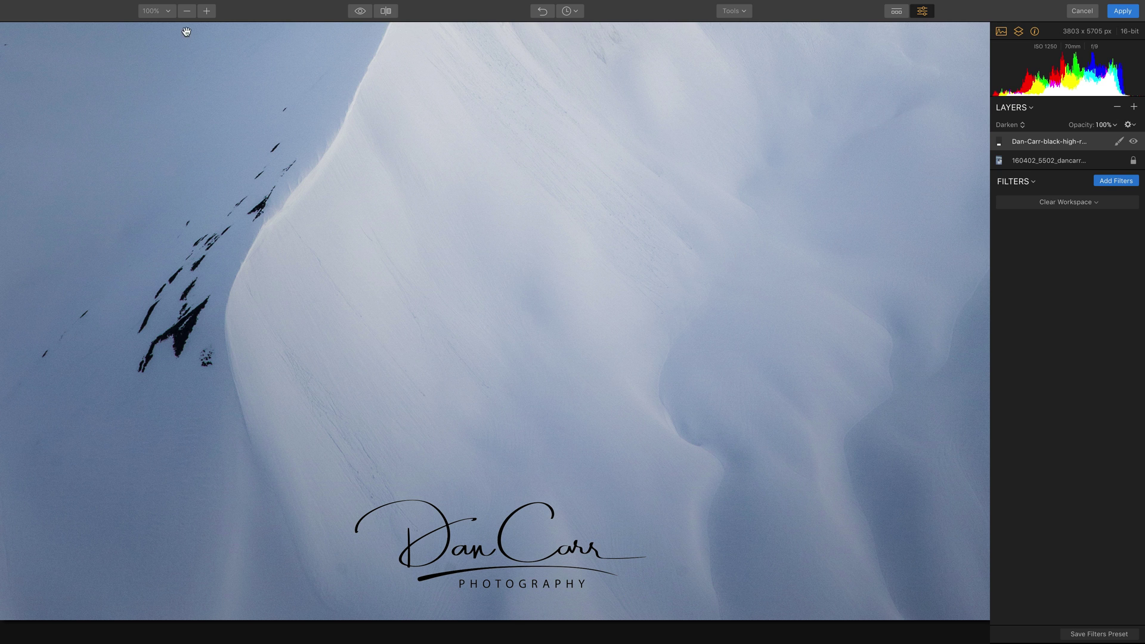
Zoom out to 25% to view the whole mountain photo
left_click(187, 11)
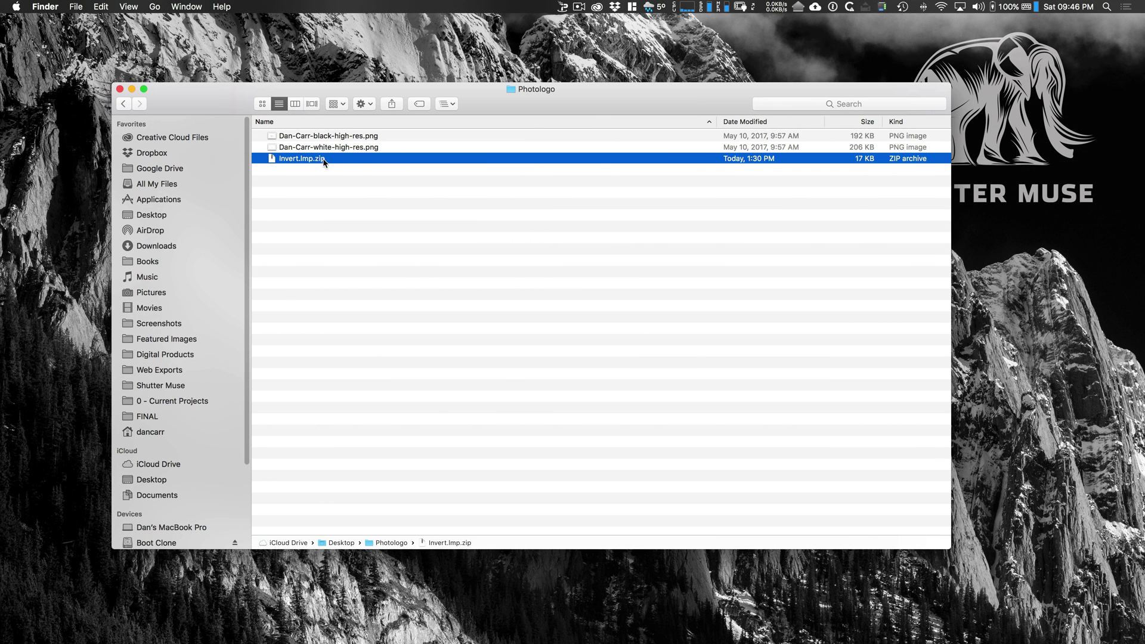
Unzip Invert.lmp.zip into Invert.lmp, then return to the Luminar space
double_click(367, 160)
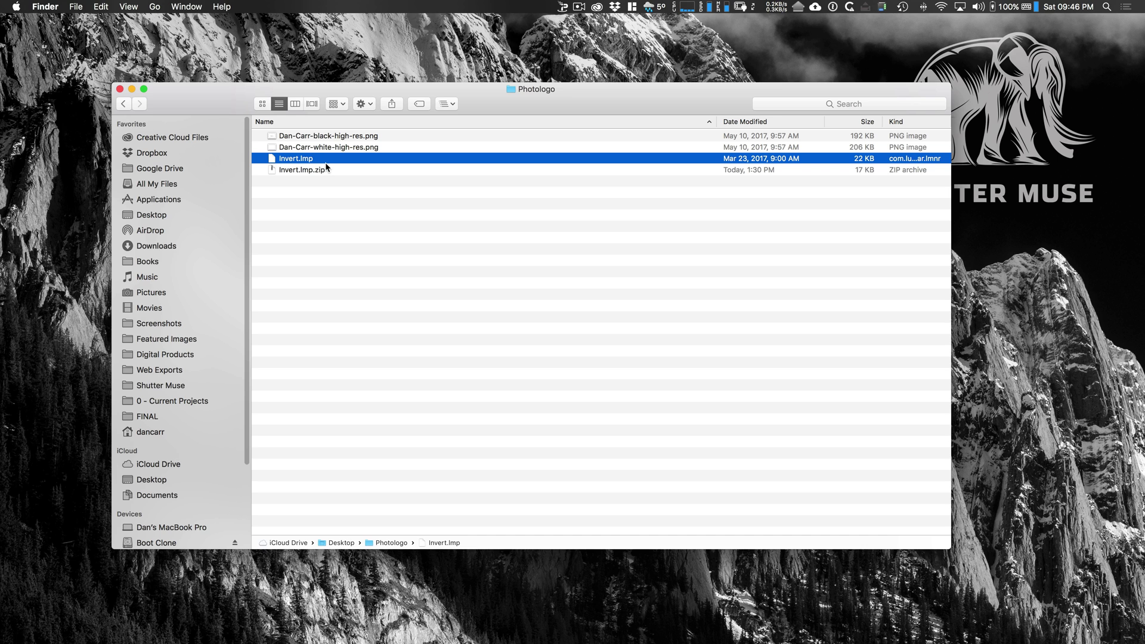
key("ctrl+Right")
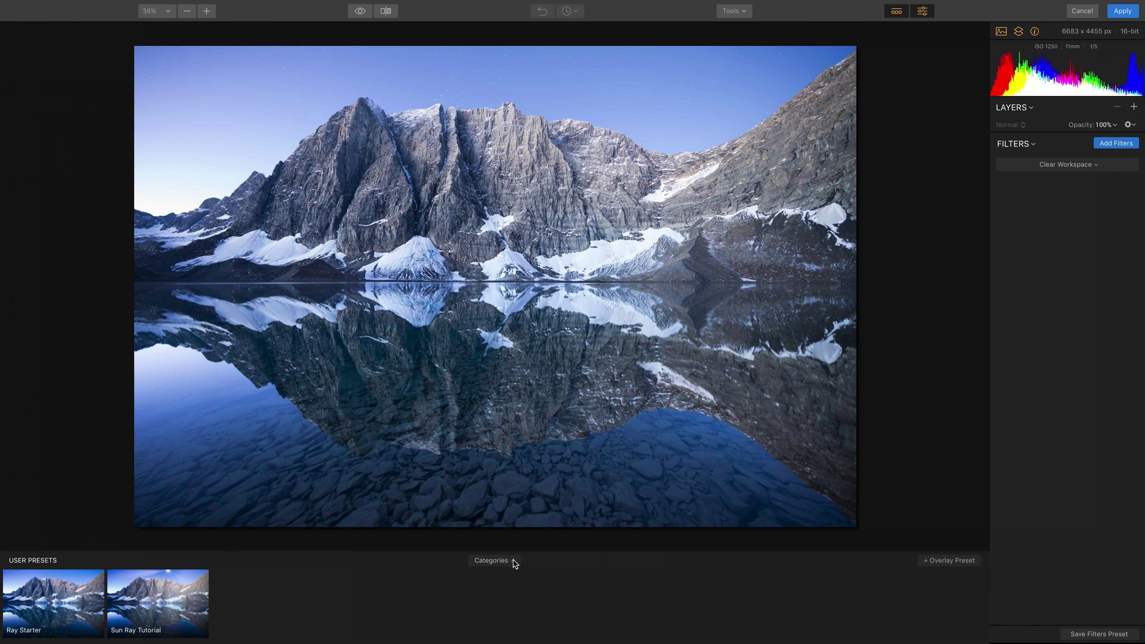
Reveal the Sun Ray Tutorial preset's file in Finder's Custom presets folder
left_click(896, 12)
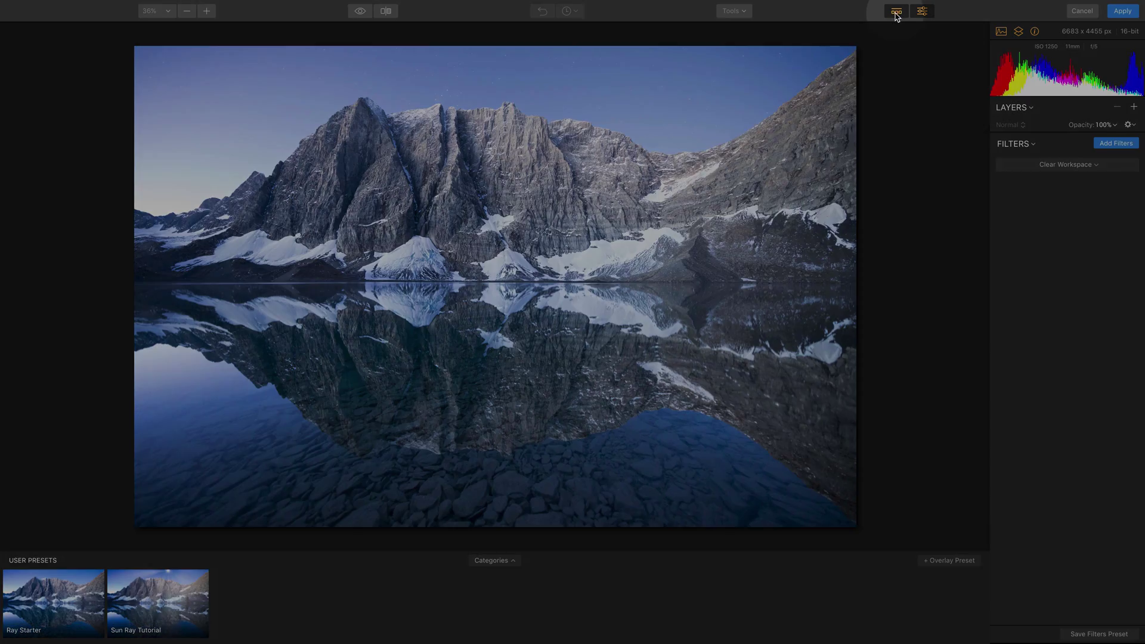
left_click(897, 12)
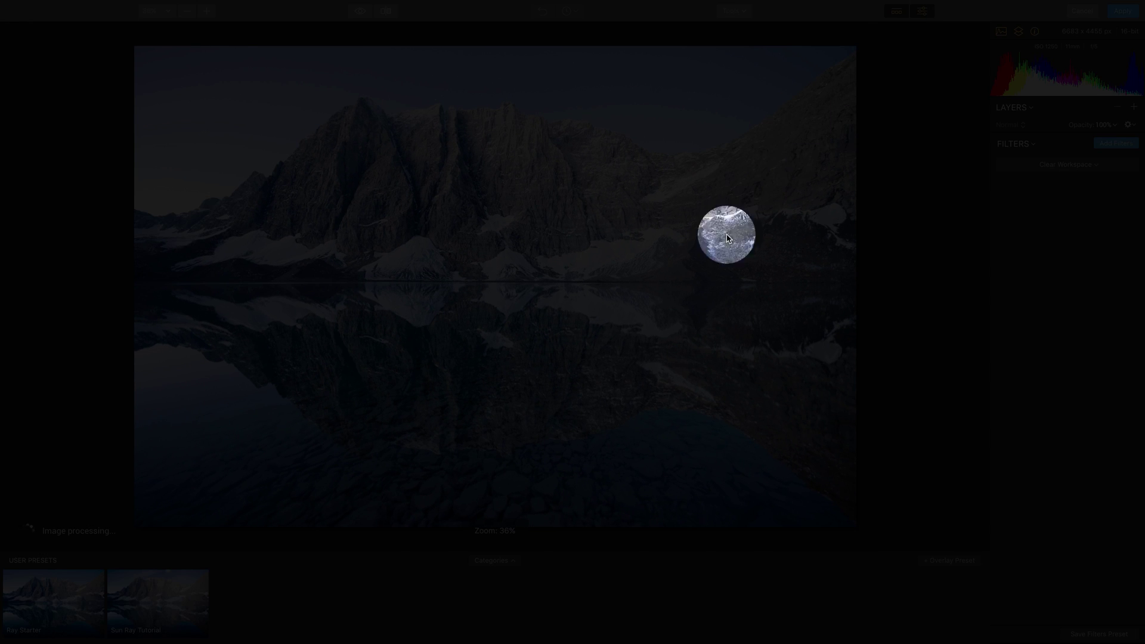
left_click(494, 561)
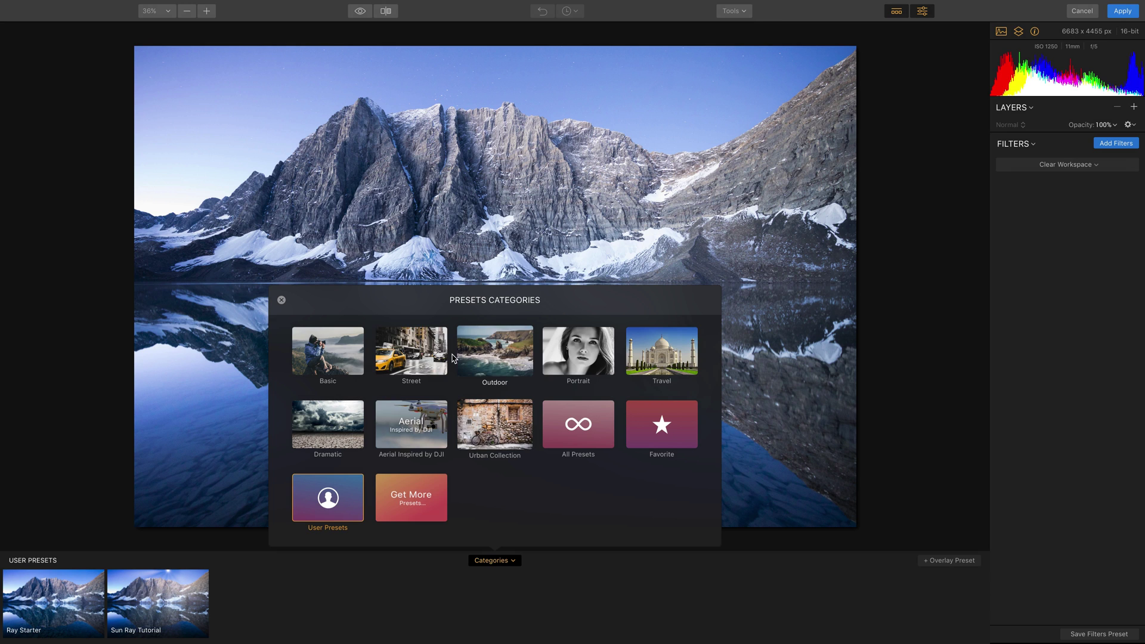
left_click(509, 562)
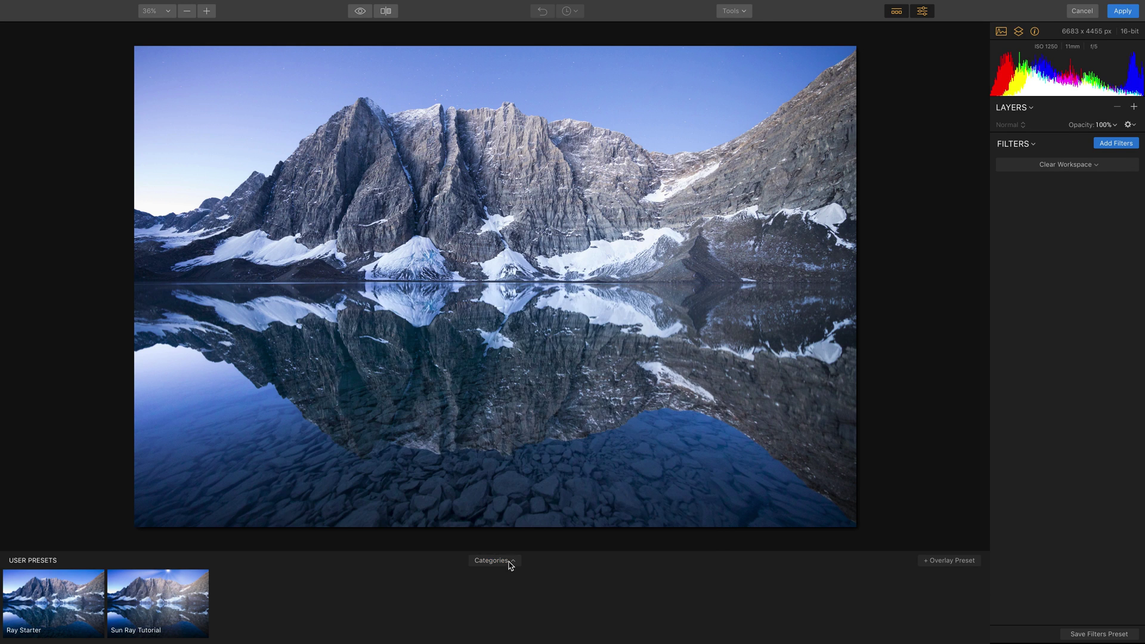
right_click(150, 599)
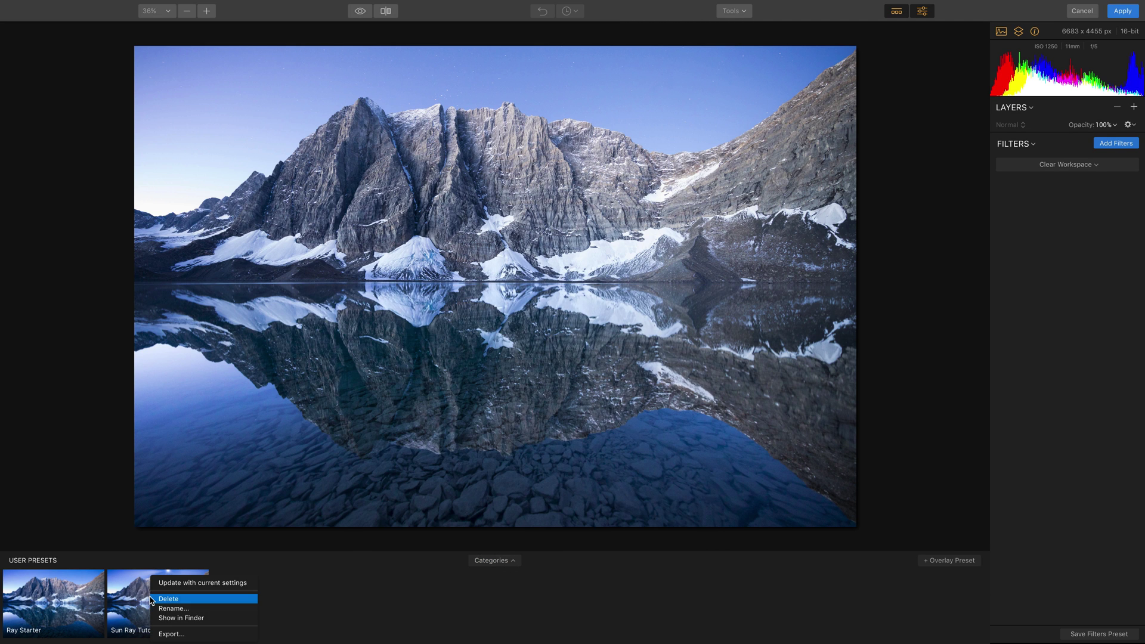
left_click(187, 618)
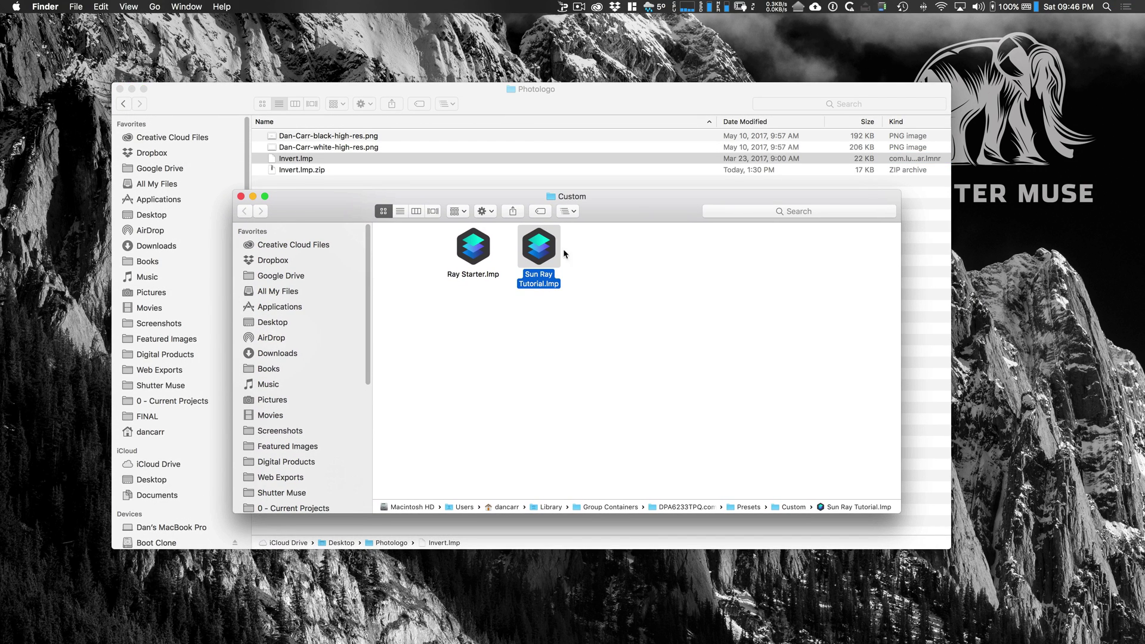
Move Invert.lmp from Photologo into the Custom presets folder, confirming the iCloud move
left_click_drag(349, 214, 601, 256)
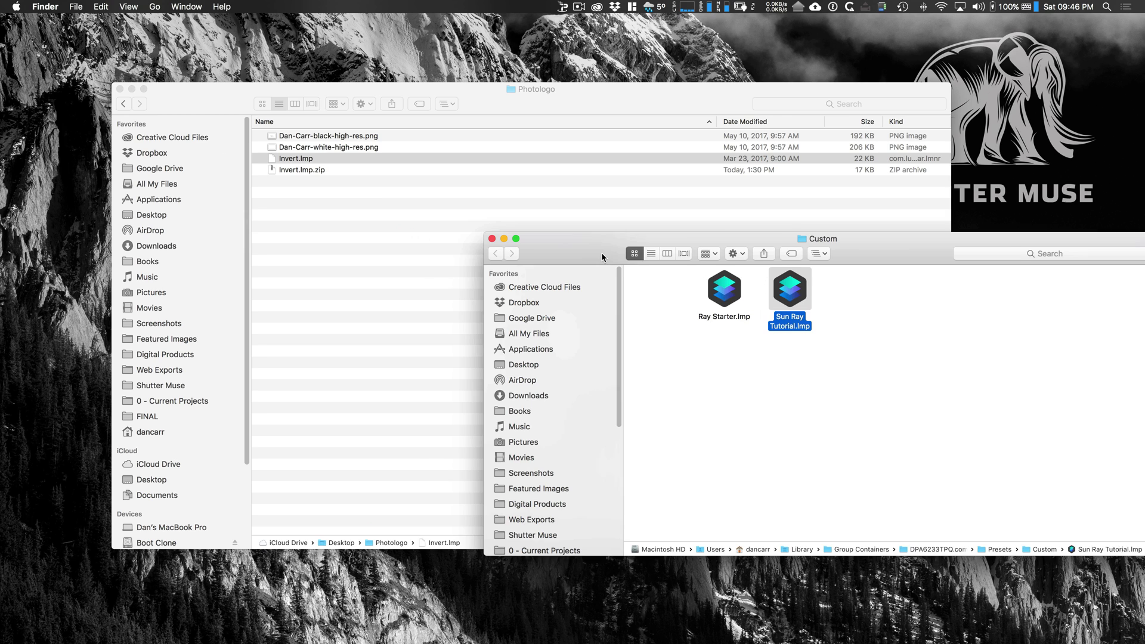
left_click_drag(298, 160, 754, 394)
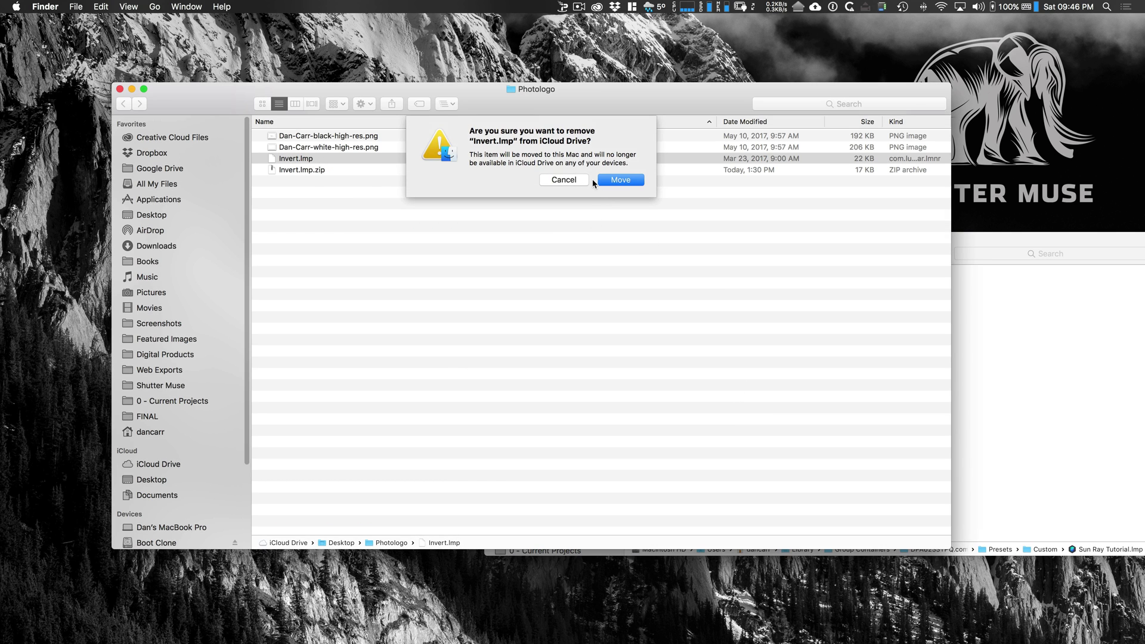
left_click(603, 181)
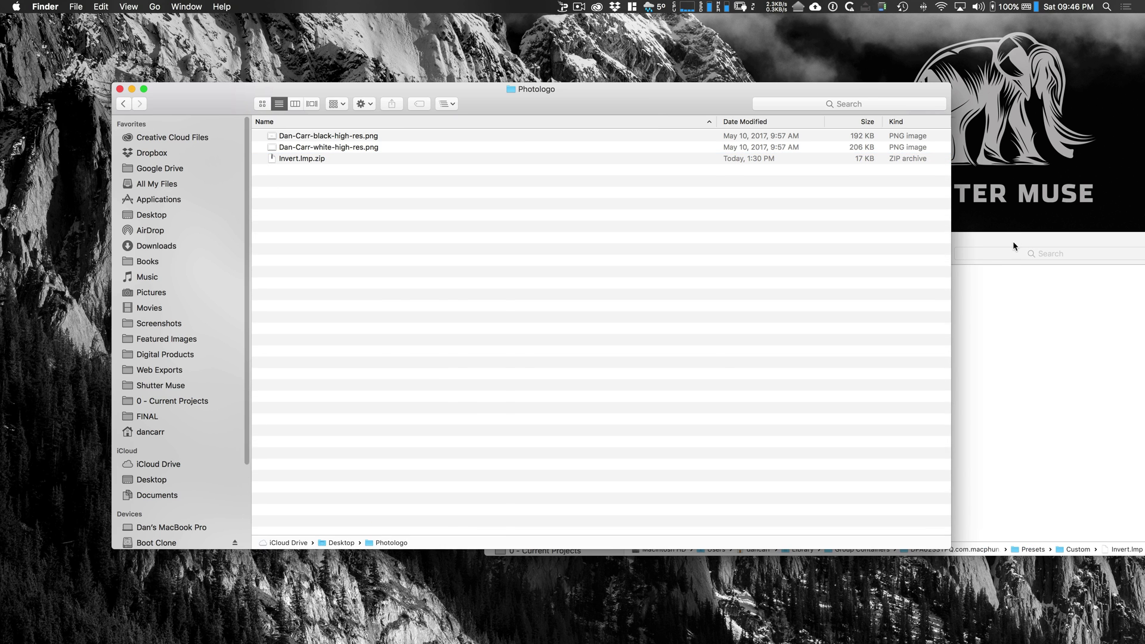
left_click_drag(1013, 246, 792, 202)
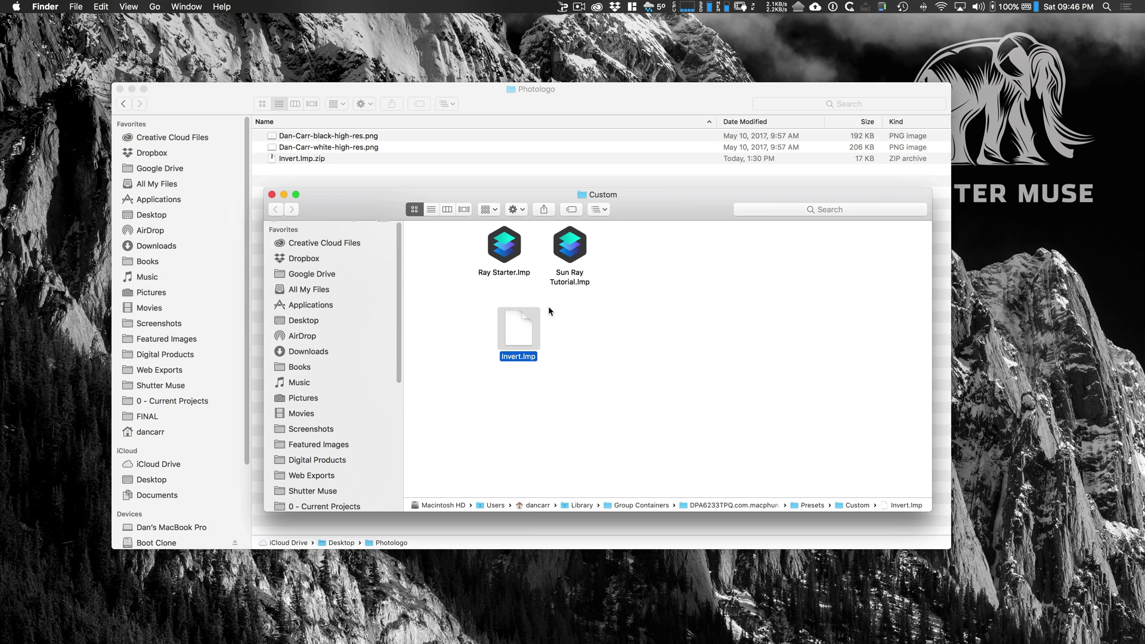
key("ctrl+Right")
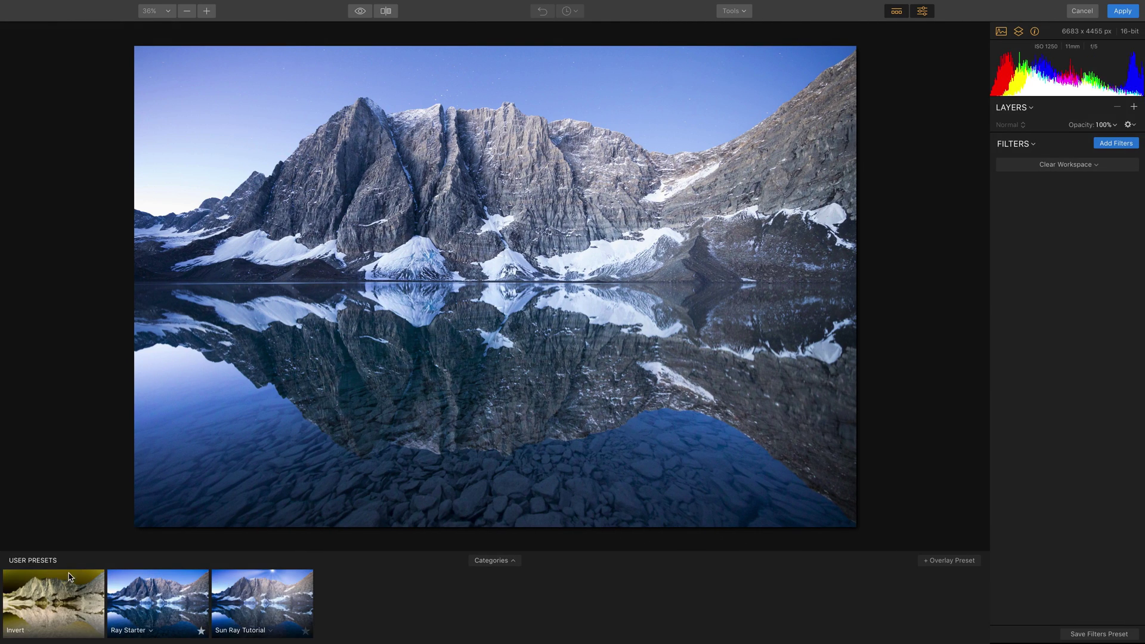
Open Dan-Carr-black-high-res.png through Layers + > Add New Image Layer
mouse_move(61, 594)
left_click(1135, 108)
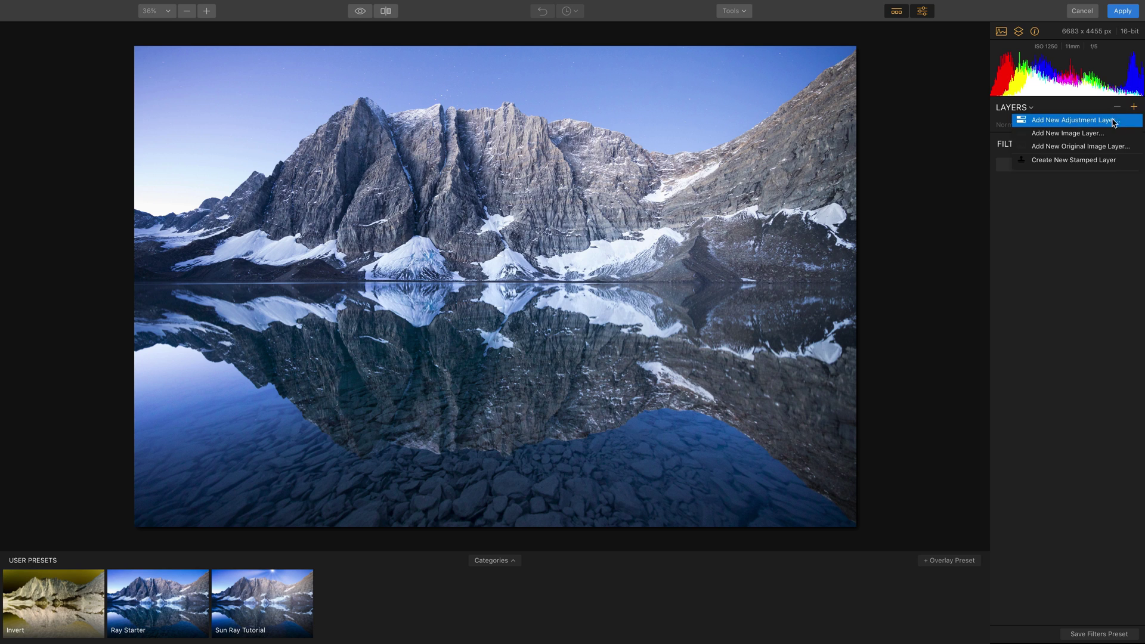
left_click(1065, 134)
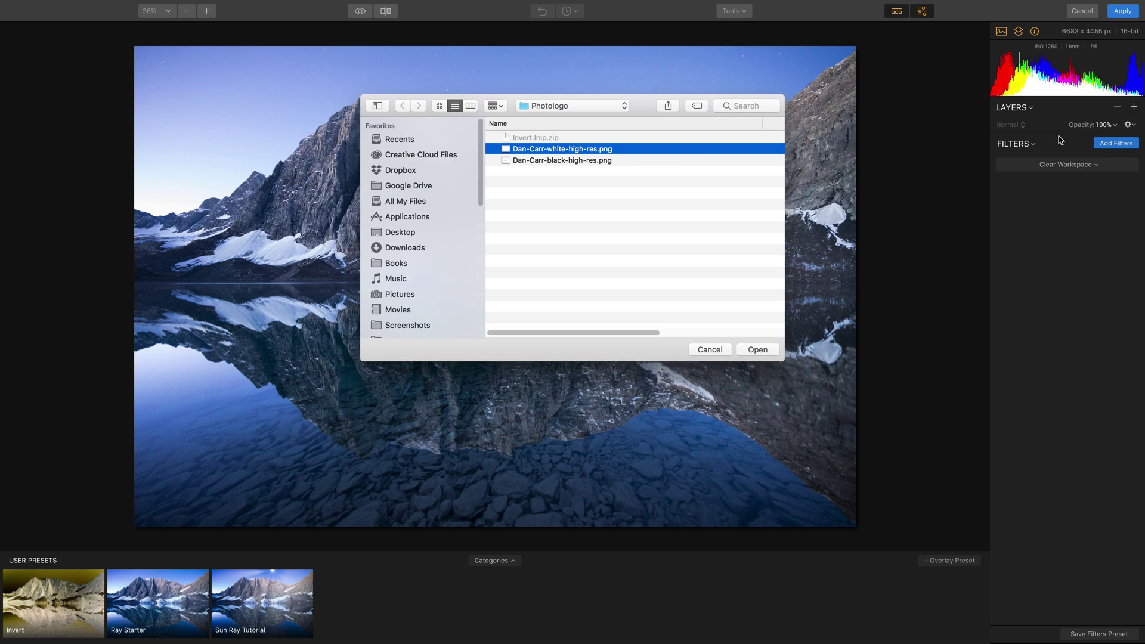
left_click(562, 160)
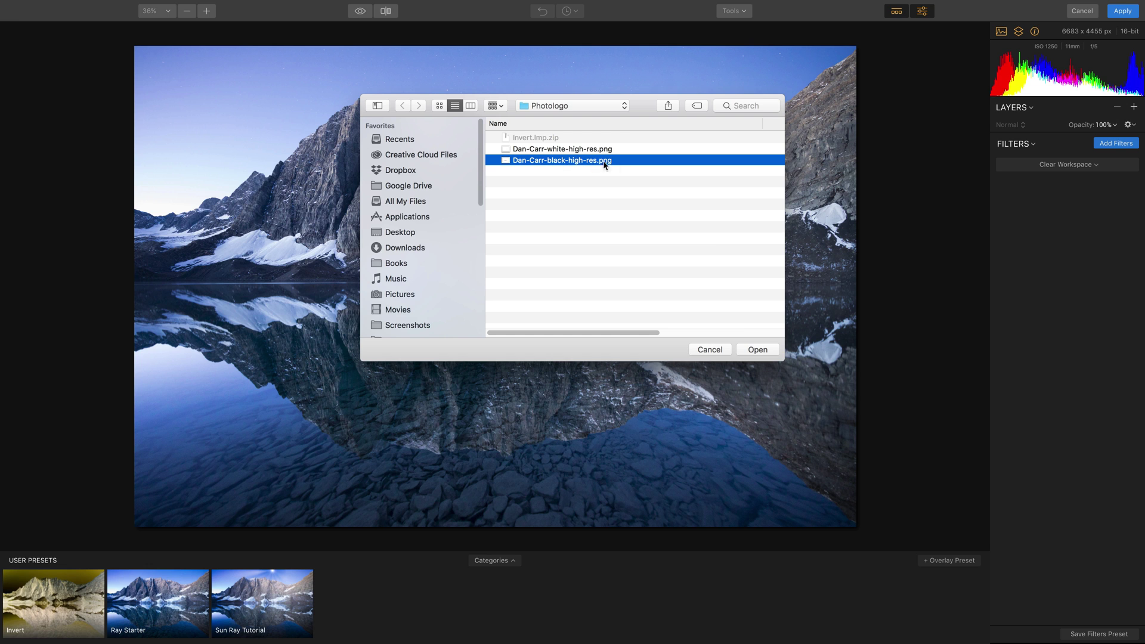
left_click(755, 350)
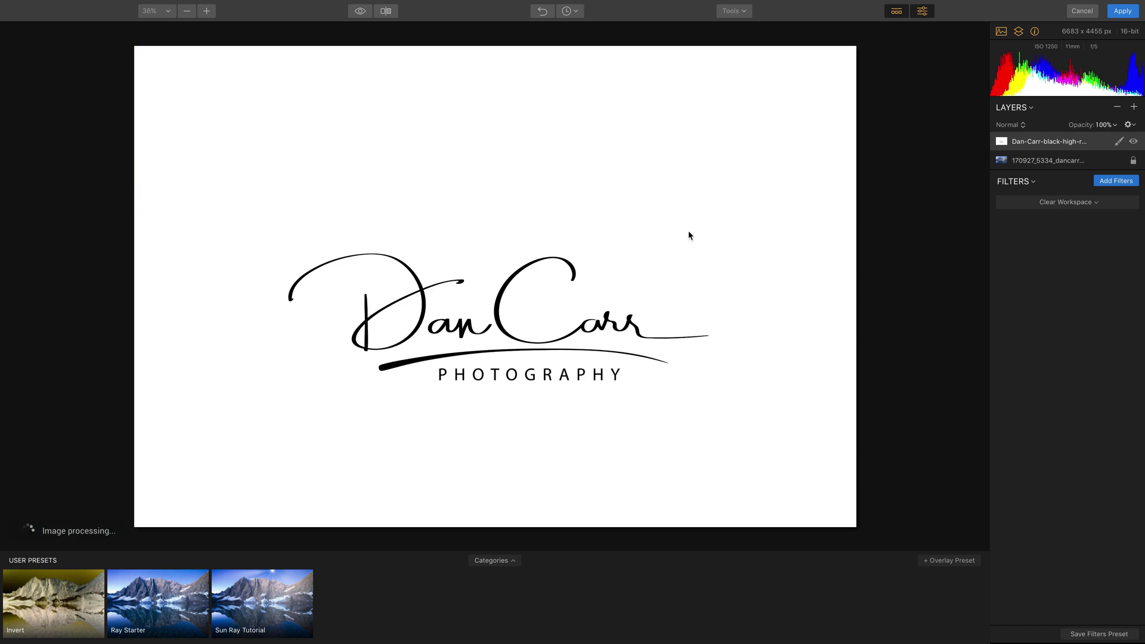
Set the signature layer's Image Mapping to Fit
right_click(1026, 146)
mouse_move(1008, 259)
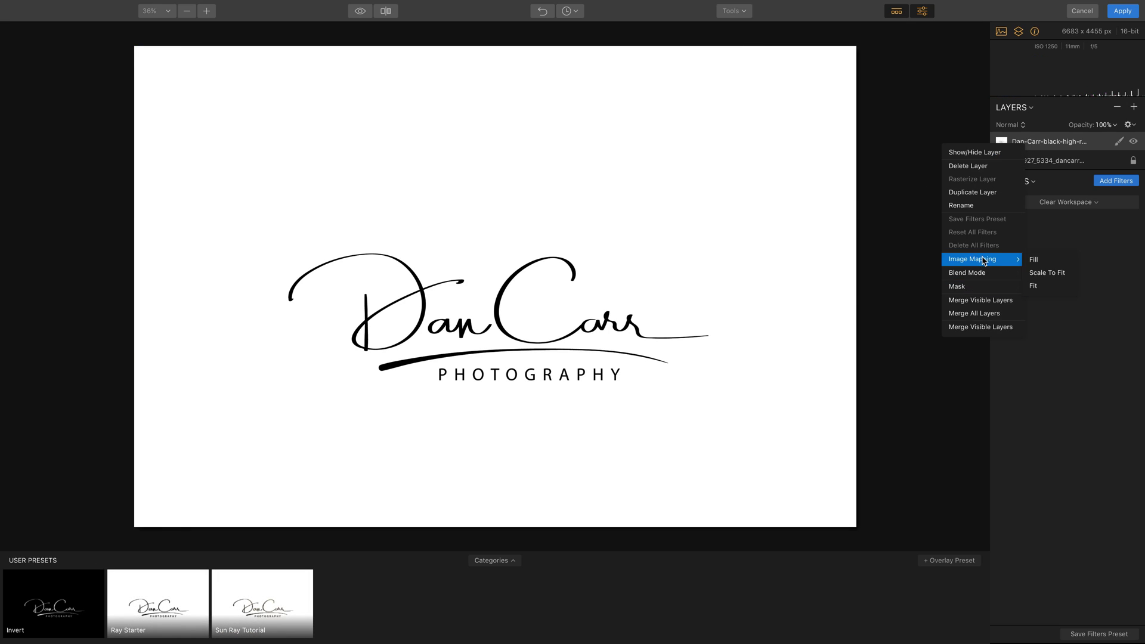
left_click(1036, 287)
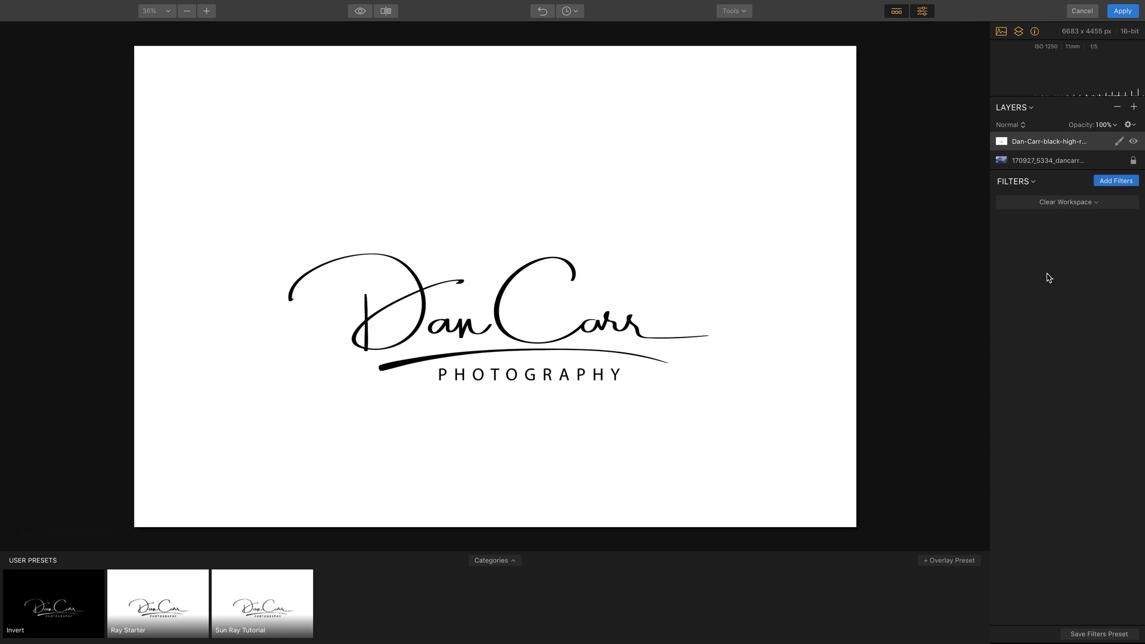
Apply the Invert user preset and set the layer blend mode to Screen
left_click(57, 611)
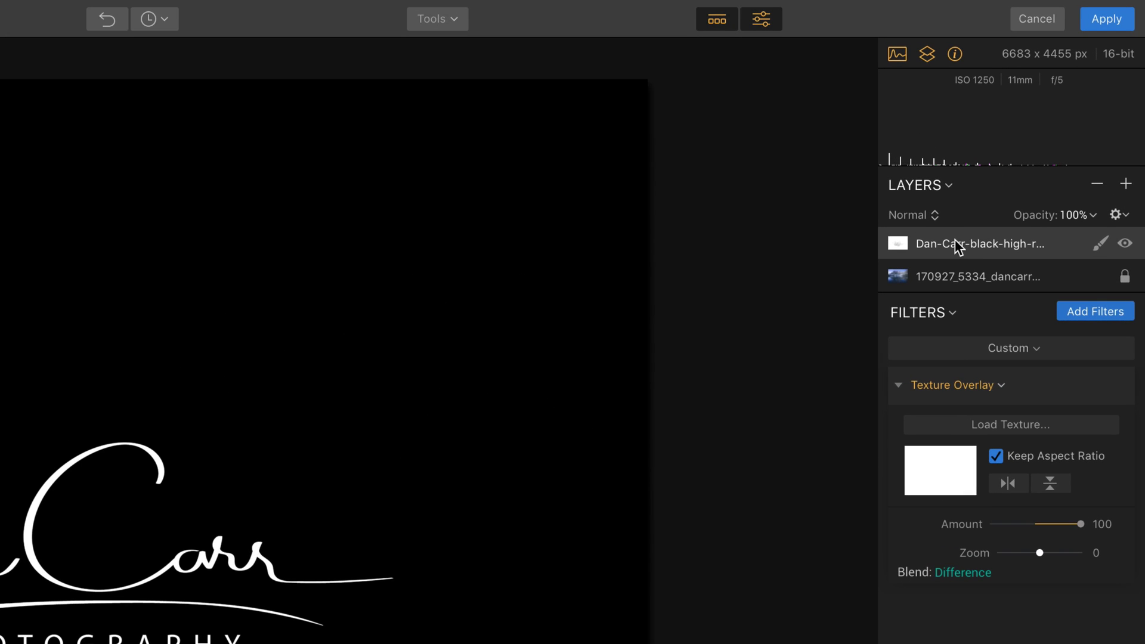
left_click(934, 217)
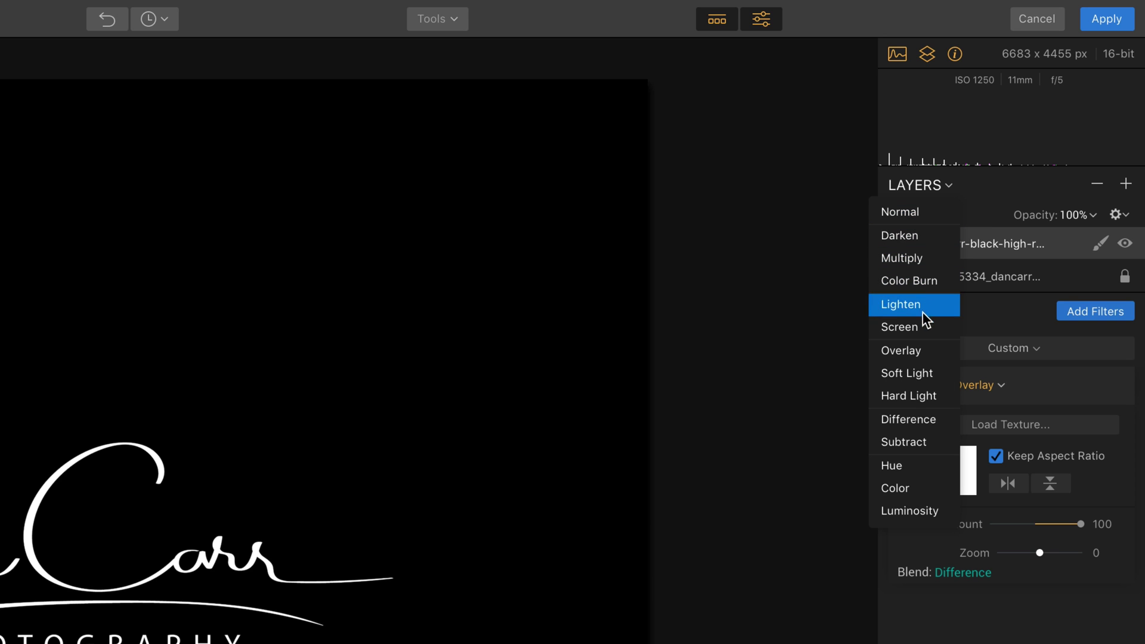
left_click(916, 332)
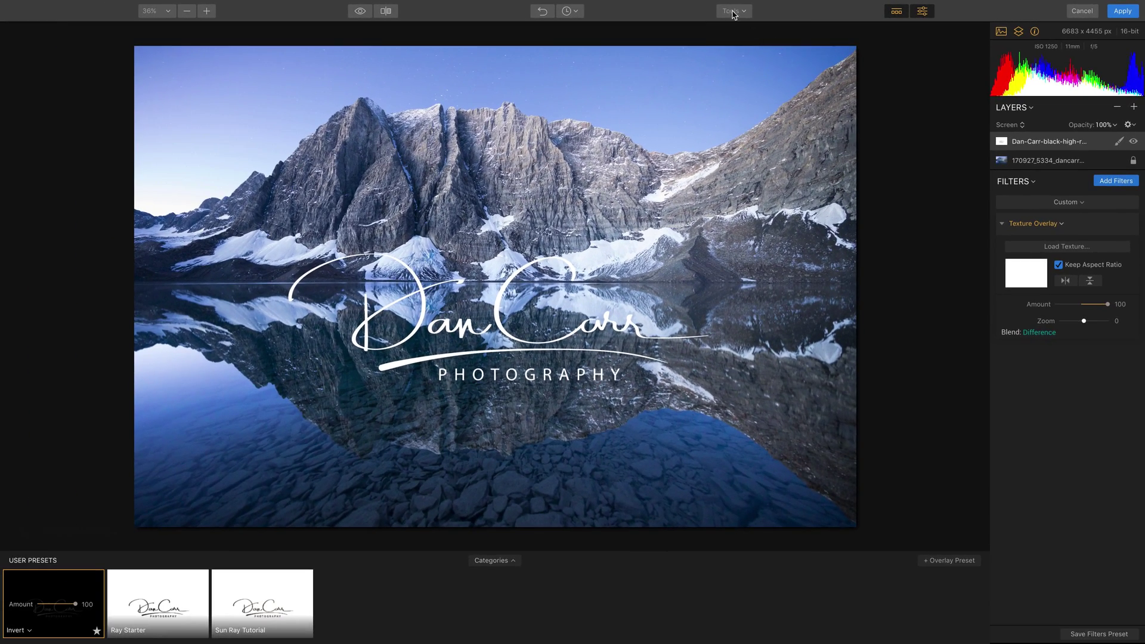
Proportionally scale the signature layer down to 2031 × 1354 and move it to the photo's bottom centre
left_click(615, 15)
left_click(758, 40)
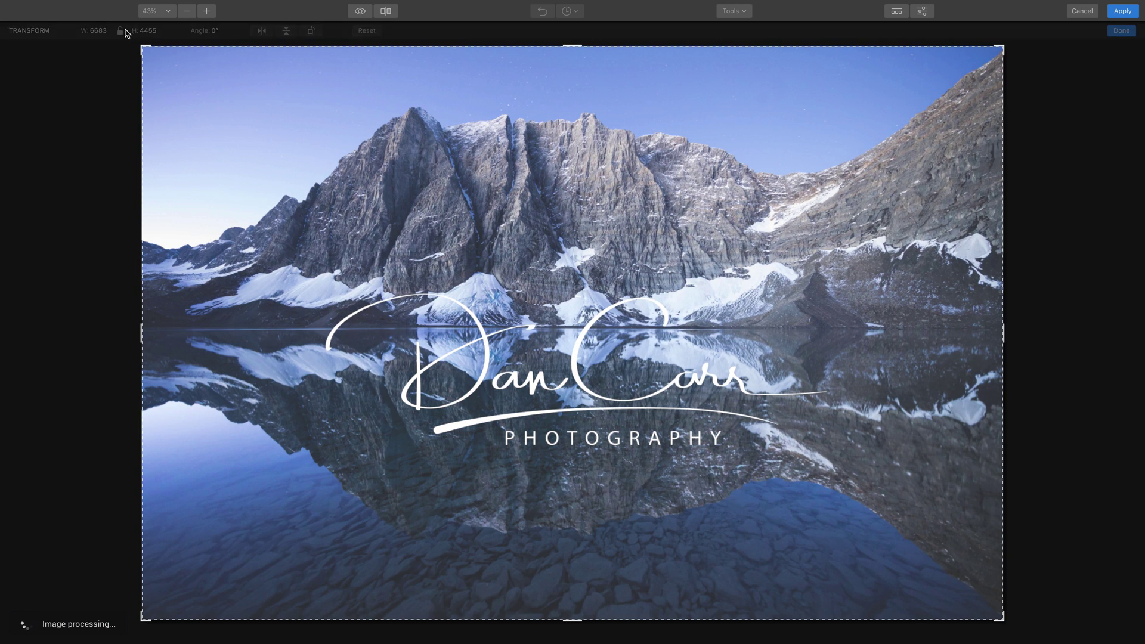
left_click(118, 30)
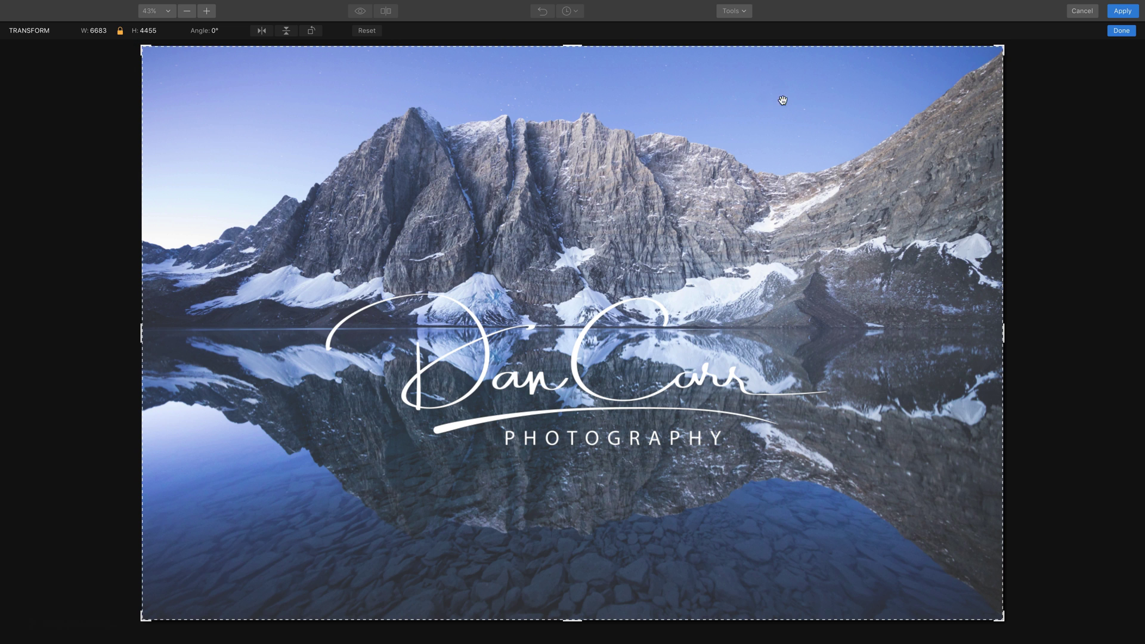
left_click_drag(1004, 46, 339, 484)
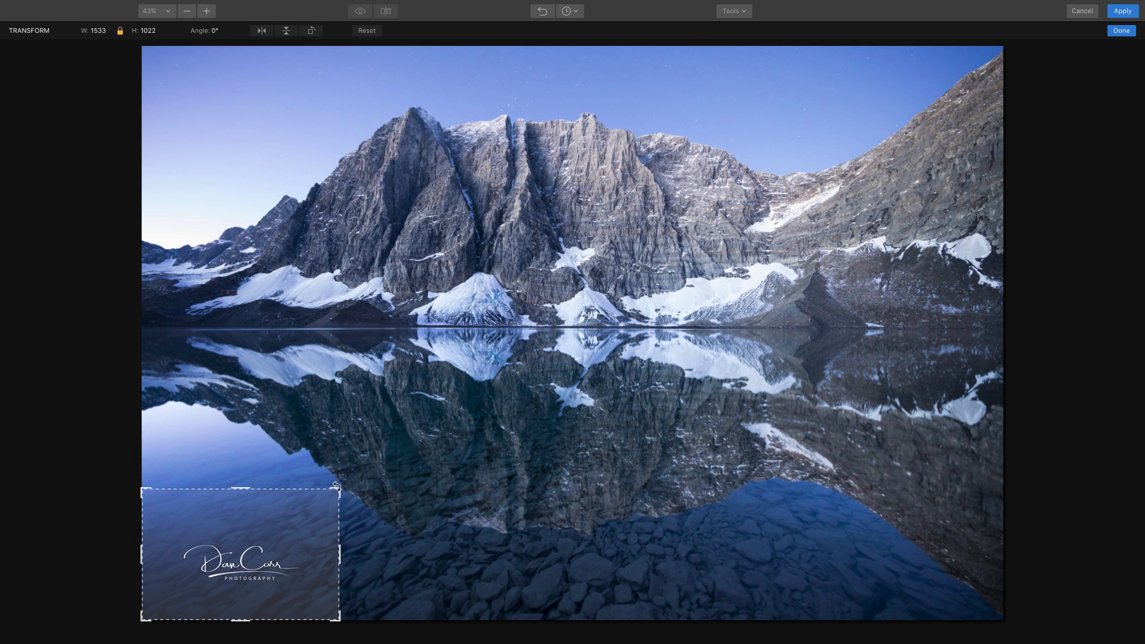
left_click_drag(317, 531, 385, 529)
left_click_drag(615, 537, 627, 558)
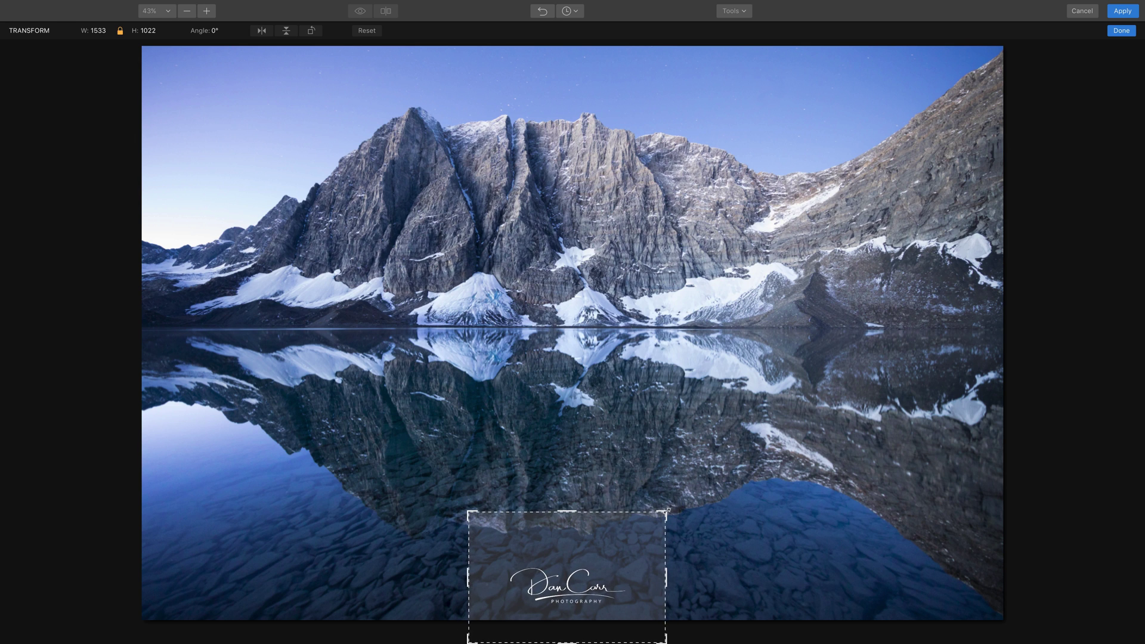
left_click_drag(668, 510, 661, 538)
left_click(1120, 31)
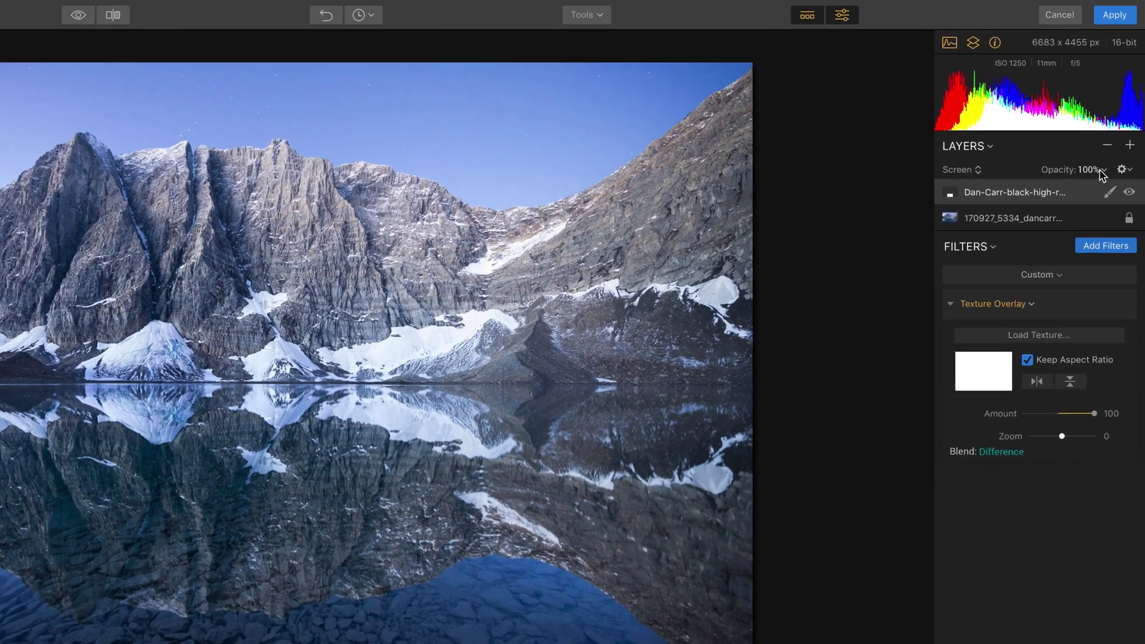
Lower the white signature layer's opacity to about 81%
left_click(1104, 124)
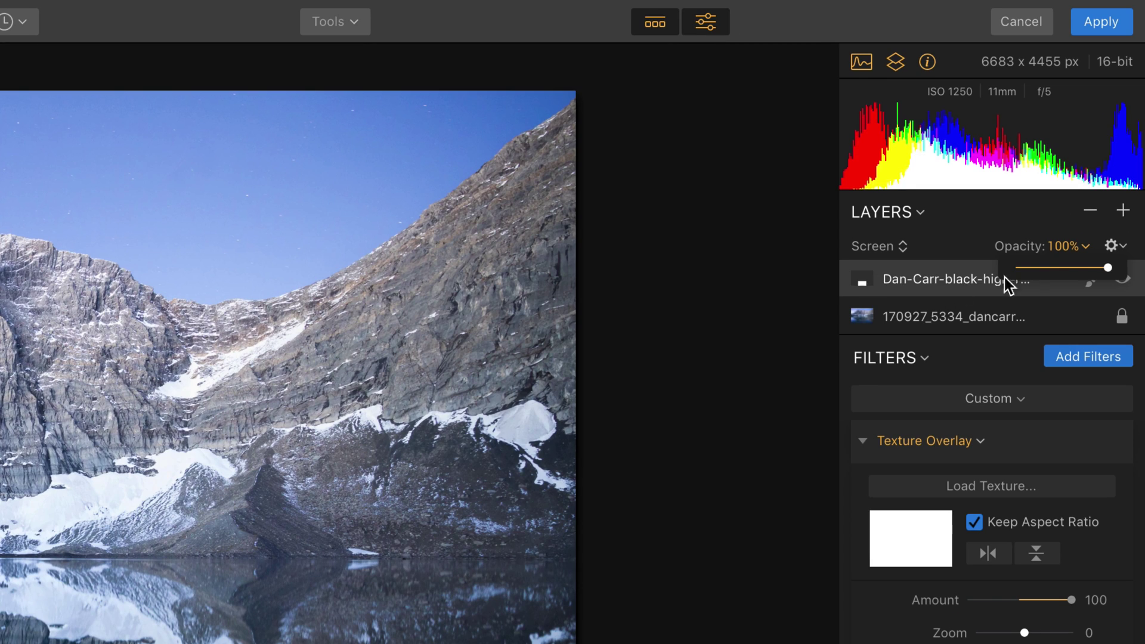
left_click_drag(1104, 268, 1025, 269)
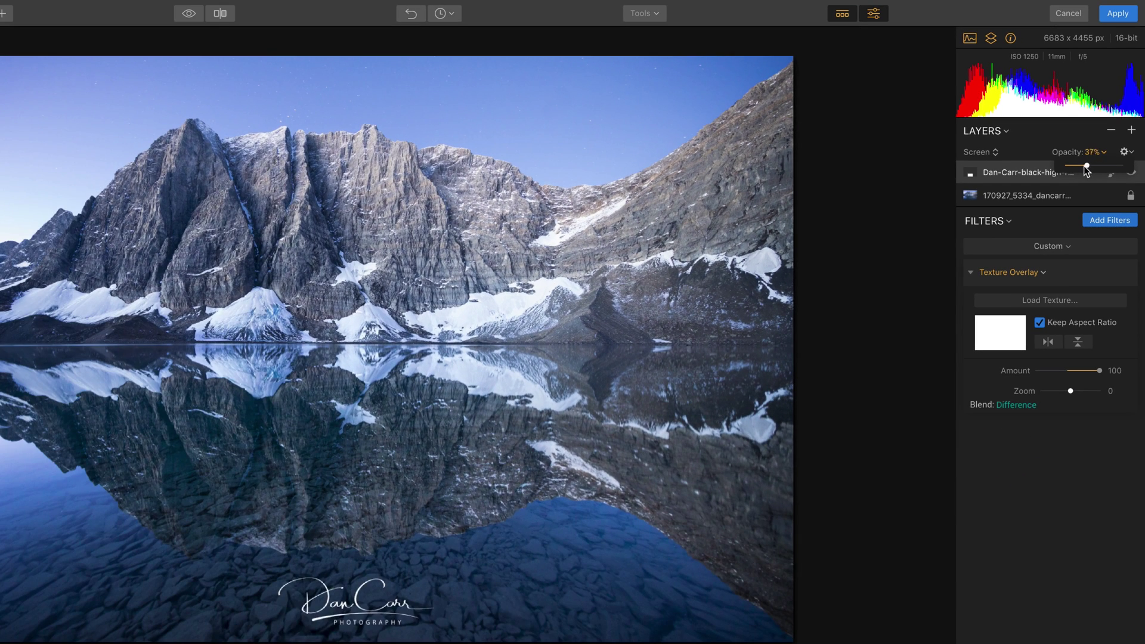
left_click_drag(1074, 171, 1112, 170)
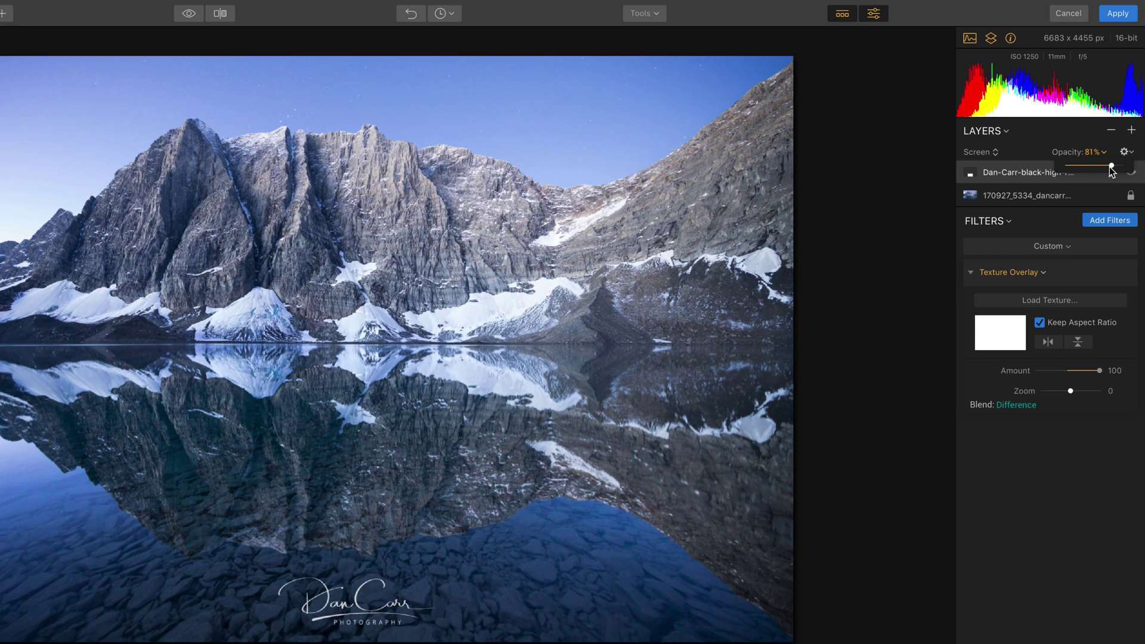